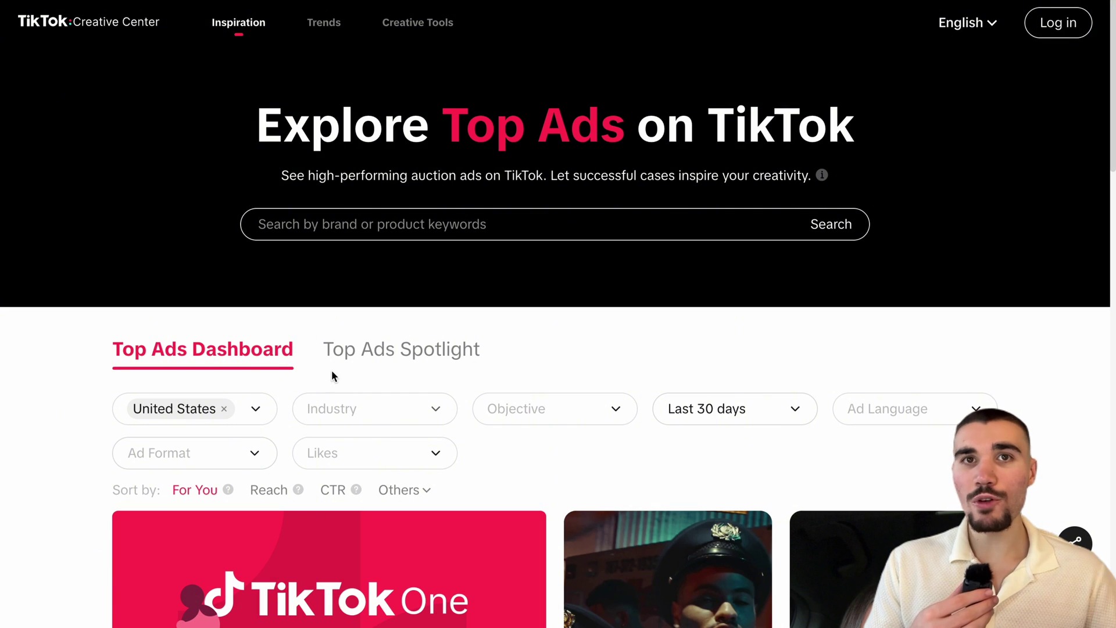
# Look through the Industry, Objective and Likes ranking options for top TikTok ads.
pyautogui.click(389, 420)
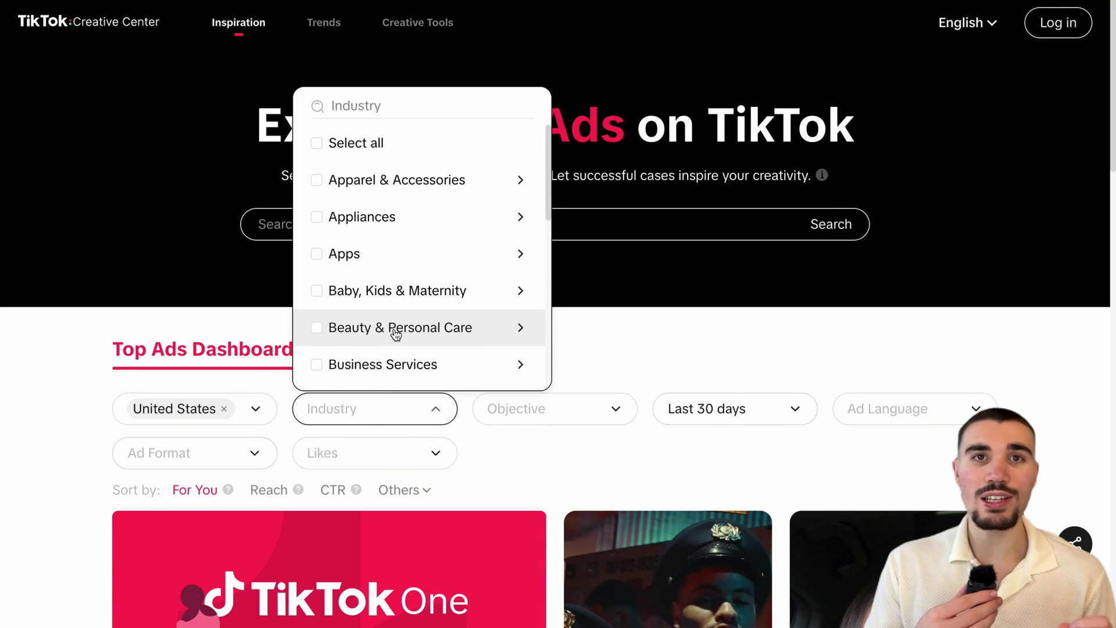
pyautogui.scroll(-2, 395, 333)
pyautogui.click(541, 416)
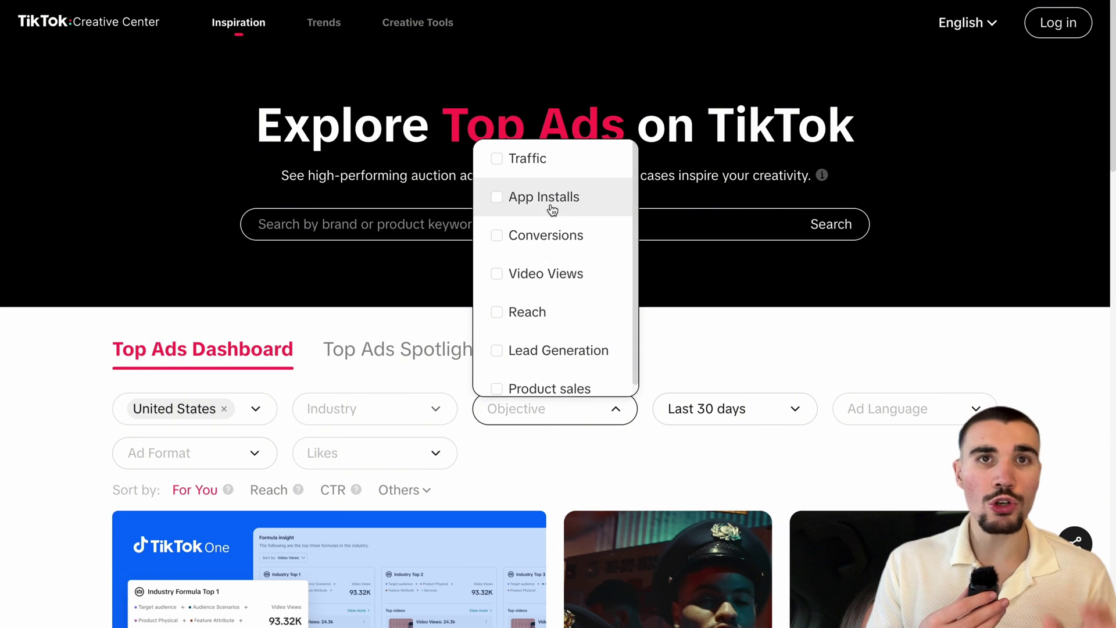
pyautogui.click(337, 453)
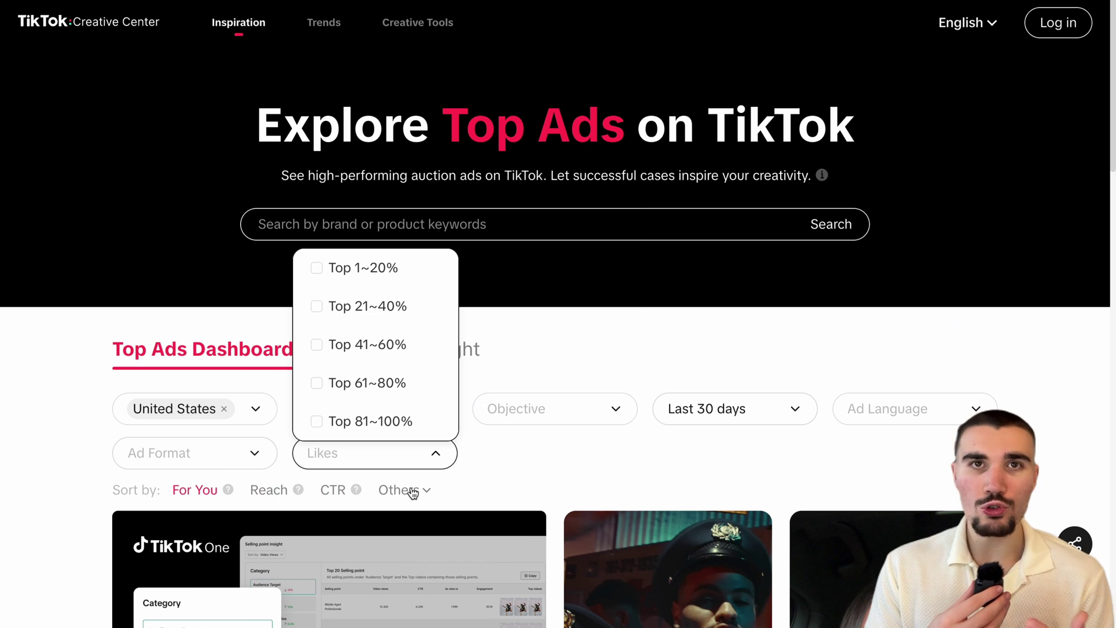
pyautogui.click(465, 473)
# Reopen the industry list and expand the Beauty & Personal Care subcategories.
pyautogui.click(407, 409)
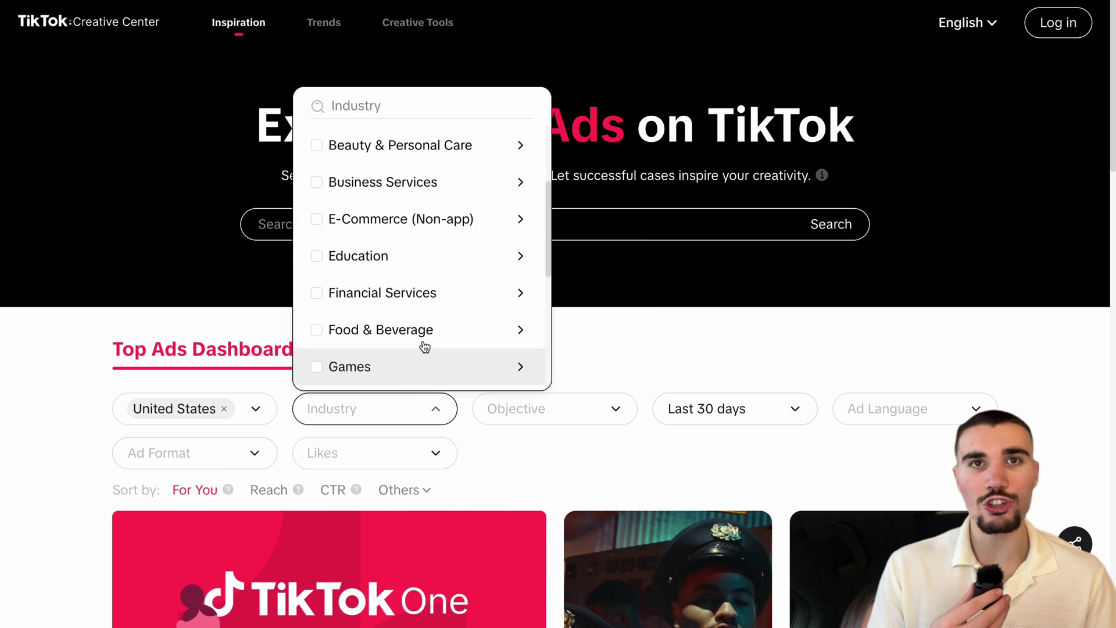
pyautogui.scroll(-1, 442, 282)
pyautogui.scroll(2, 442, 282)
pyautogui.click(461, 186)
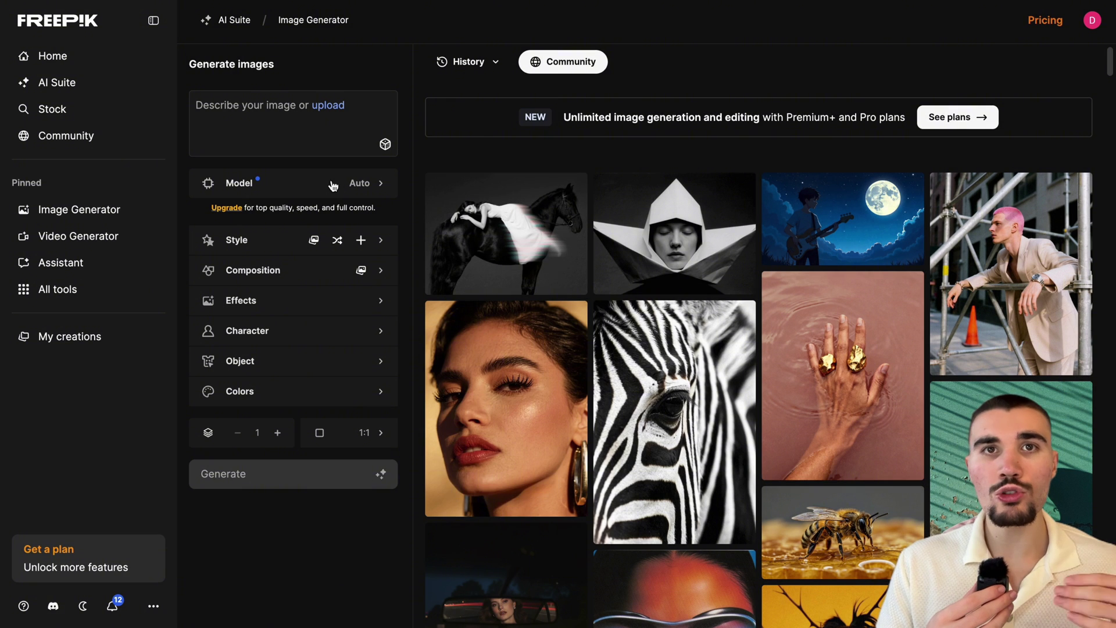
# Check the Google image model variants, then paste a selfie-style photo prompt.
pyautogui.click(357, 185)
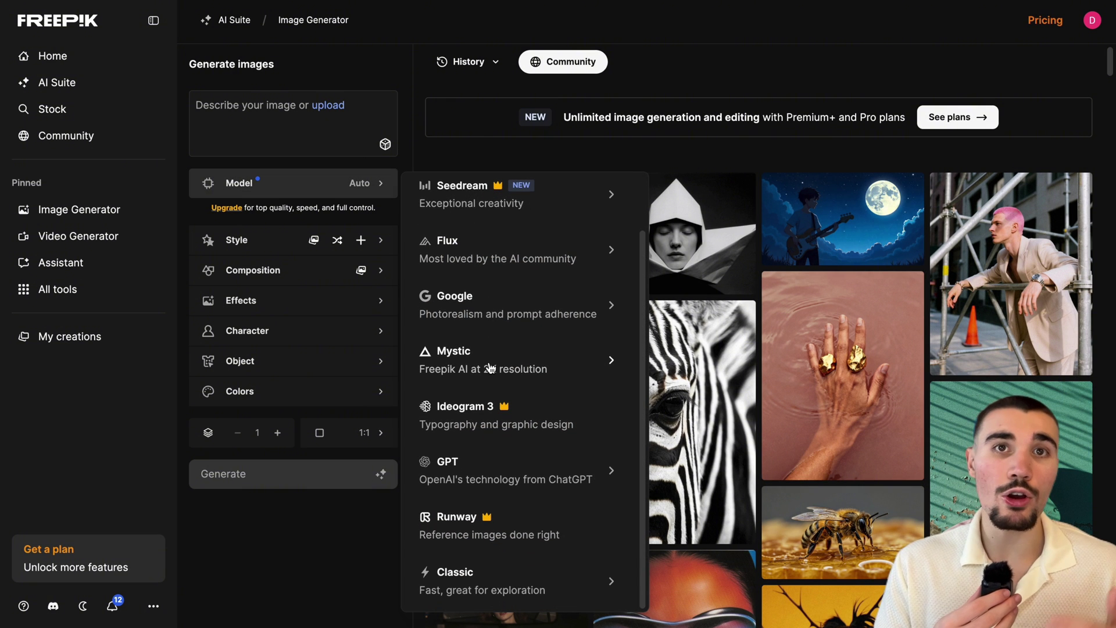
pyautogui.click(505, 303)
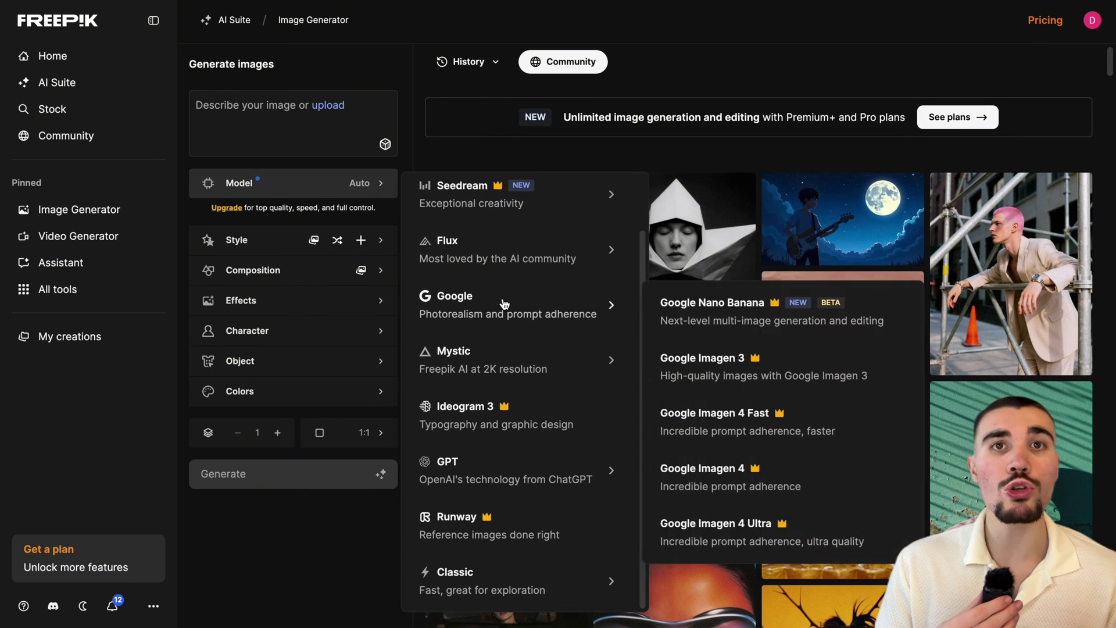
pyautogui.click(751, 322)
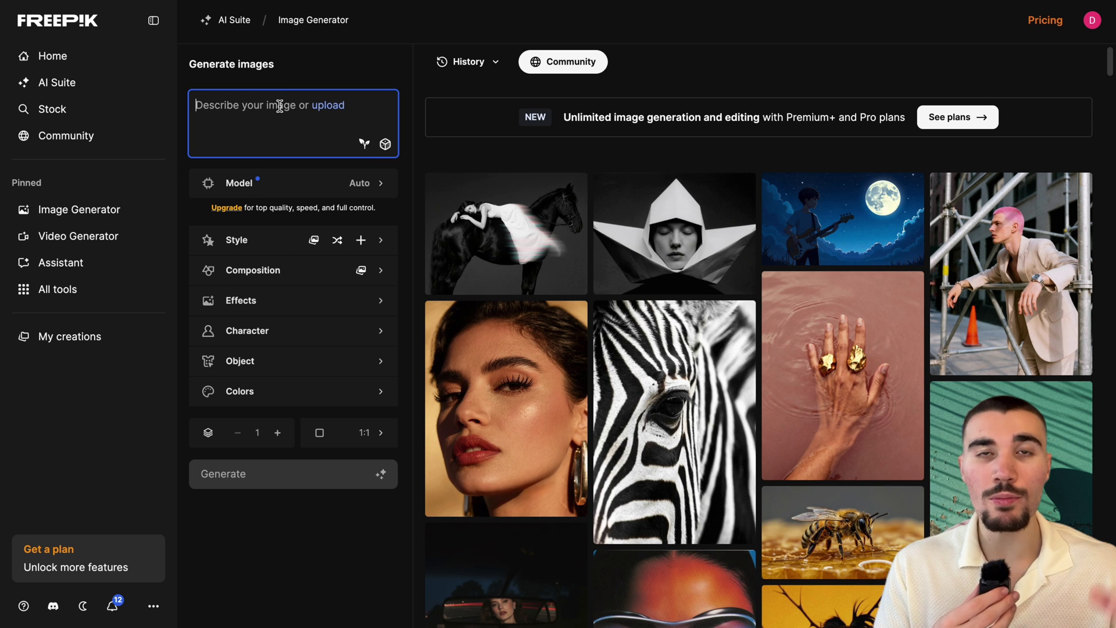
pyautogui.write('A realistic selfie-style photo of a young woman in her early 20s with light to medium skin tone, natural dewy makeup, and shoulder-length wavy brown hair. She is sitting near a window in a bright, cozy bedroom or bathroom with soft daylight. She wears a simple tank top or loungewear and has a relaxed, friendly expression, as if recording a short UGC video. The framing is vertical, close-up, and handheld, with natural imperfections like slight motion blur and soft focus for authenticity. High realism, natural lighting, cinematic detail, 4K.')
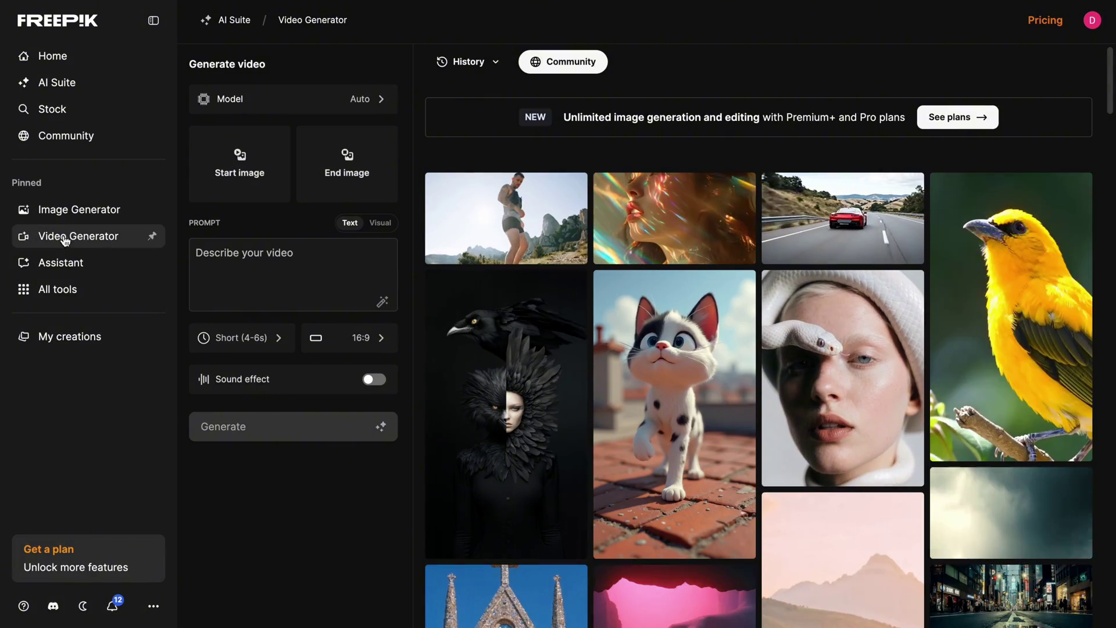
# Open Freepik's Models picker to view the available video generation models.
pyautogui.click(361, 102)
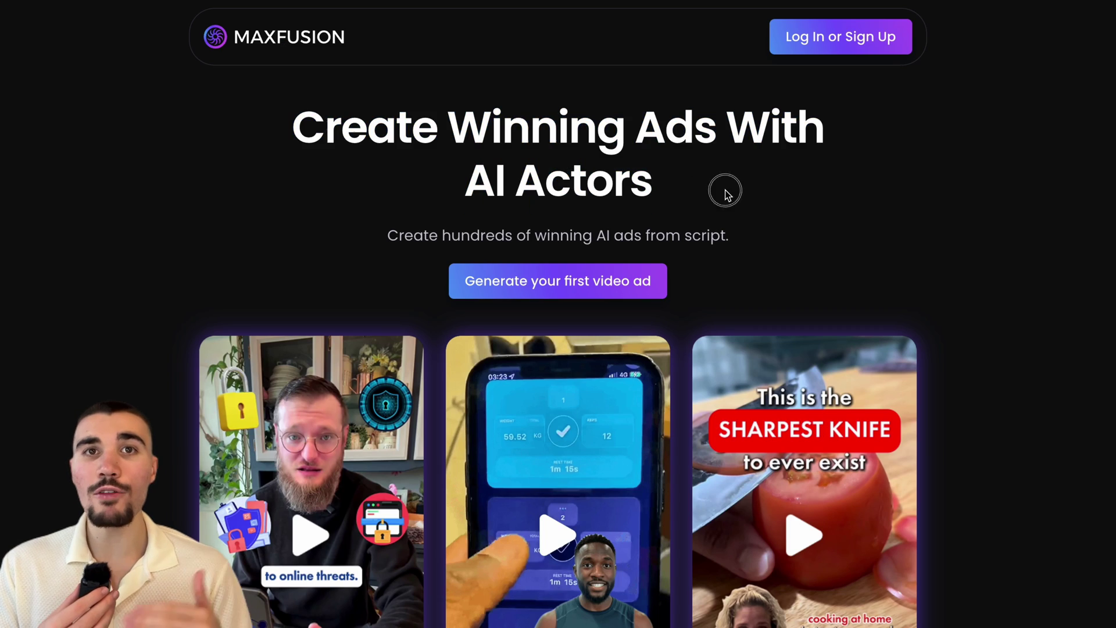
# Scroll through the Maxfusion homepage sections to tour the Rizz model showcase.
pyautogui.scroll(-5, 723, 190)
pyautogui.scroll(-8, 758, 261)
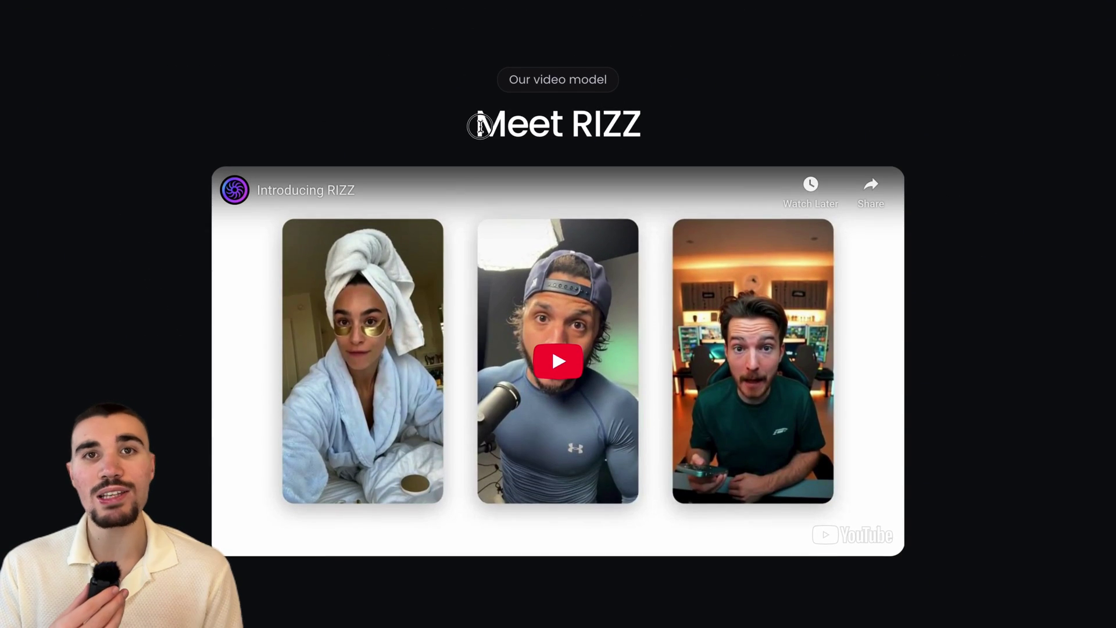
pyautogui.moveTo(481, 124); pyautogui.dragTo(650, 137)
pyautogui.click(672, 134)
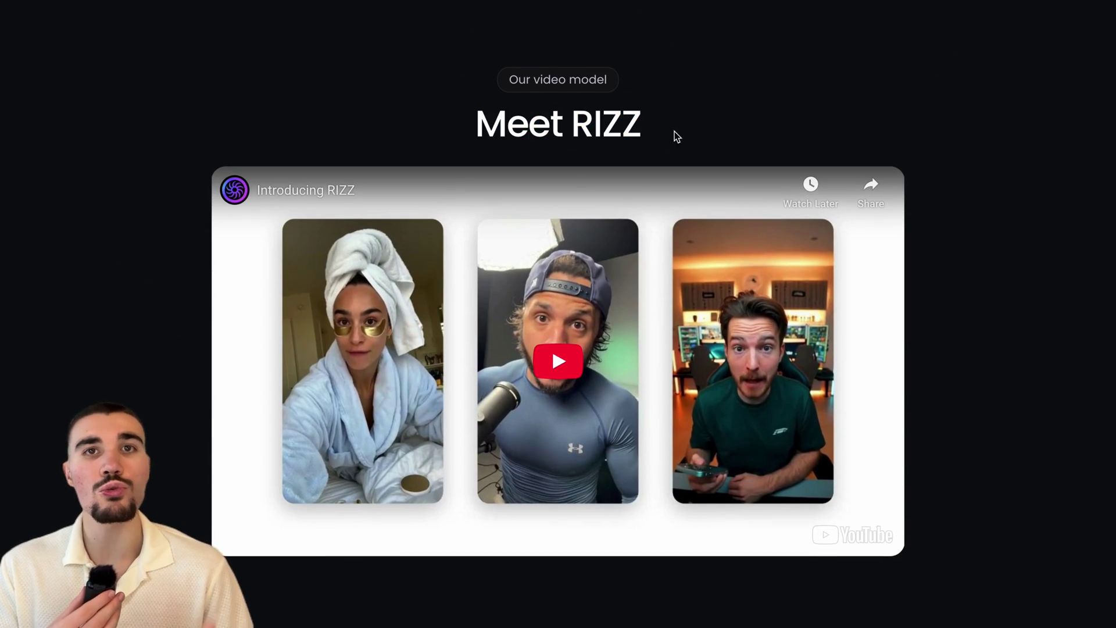
pyautogui.scroll(-7, 672, 134)
pyautogui.scroll(-2, 594, 199)
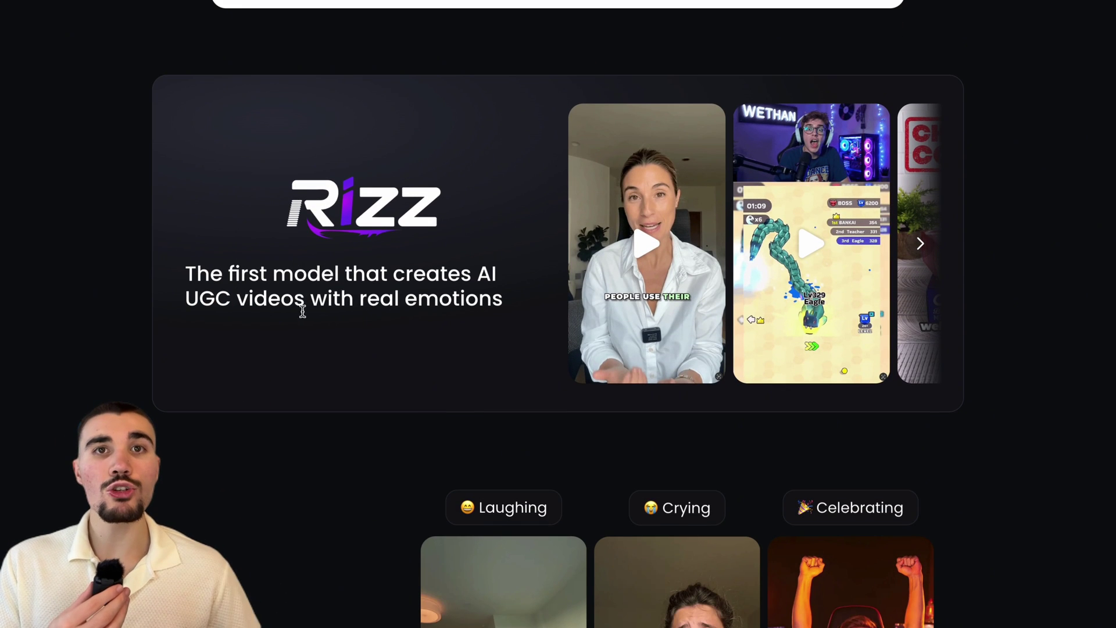
pyautogui.scroll(-1, 438, 322)
pyautogui.scroll(-4, 438, 323)
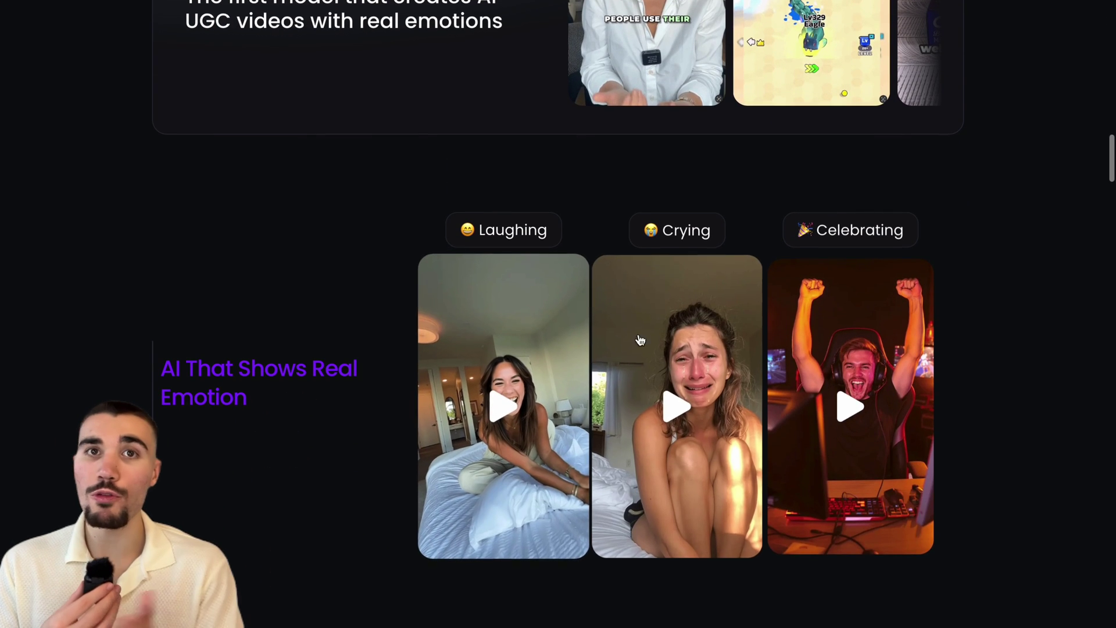
pyautogui.scroll(-1, 786, 349)
pyautogui.scroll(-5, 785, 349)
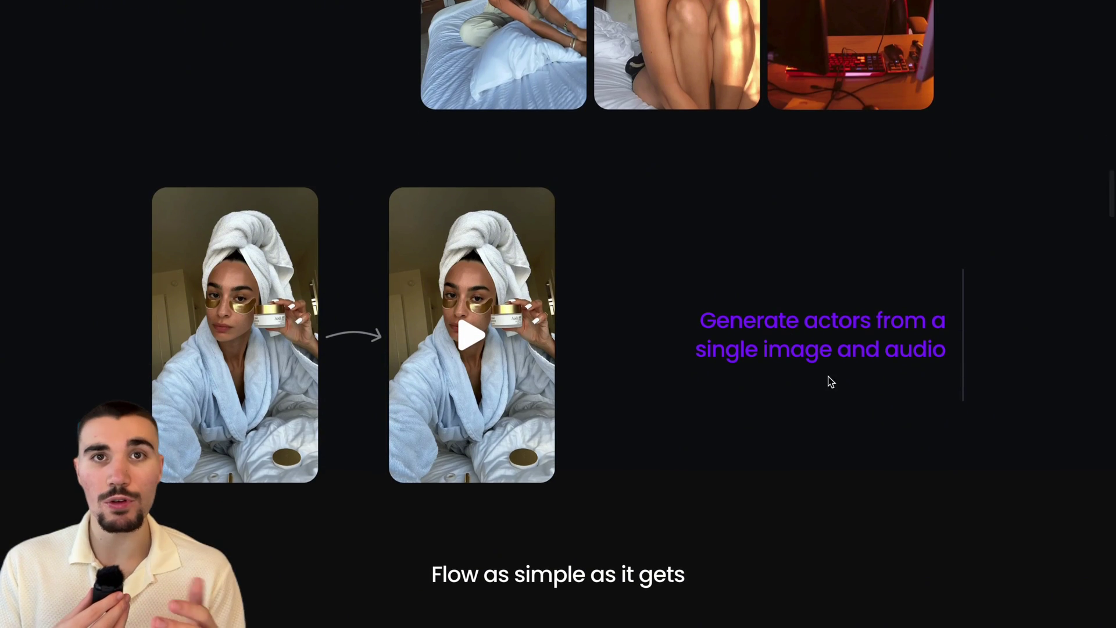
pyautogui.scroll(-5, 812, 376)
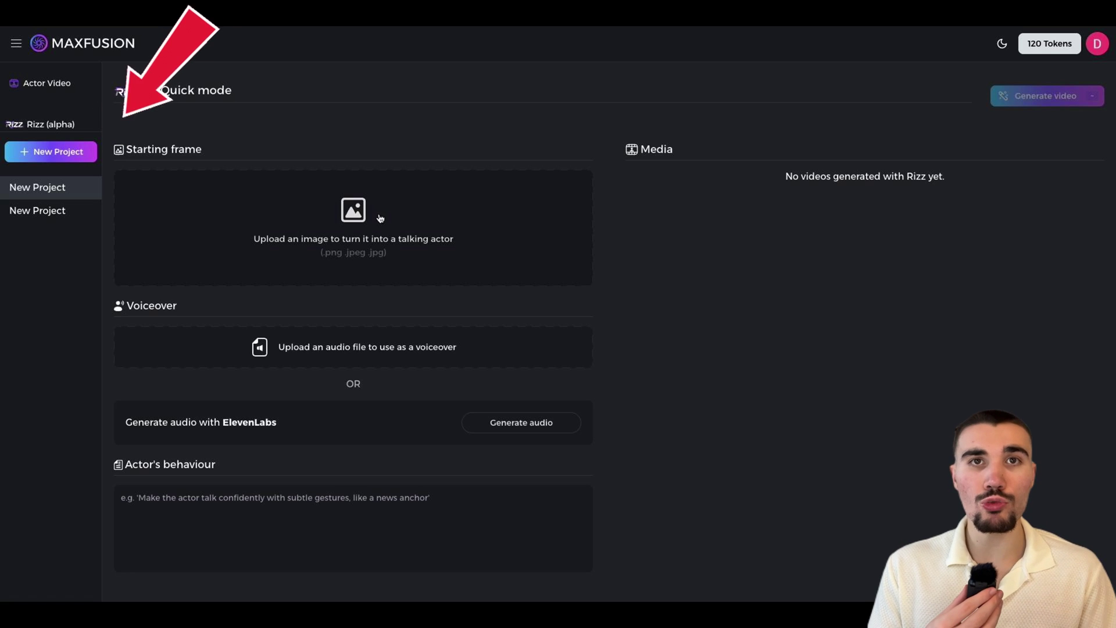
# Upload 'Product in Hand first frame.png' as the starting frame and begin ElevenLabs audio generation.
pyautogui.click(381, 219)
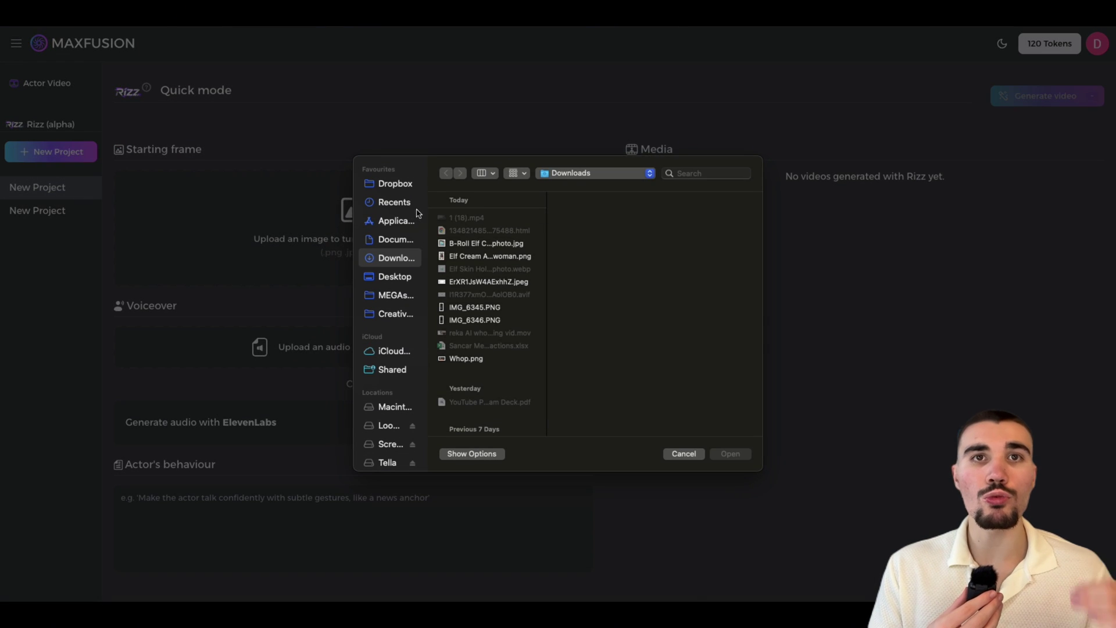
pyautogui.click(485, 334)
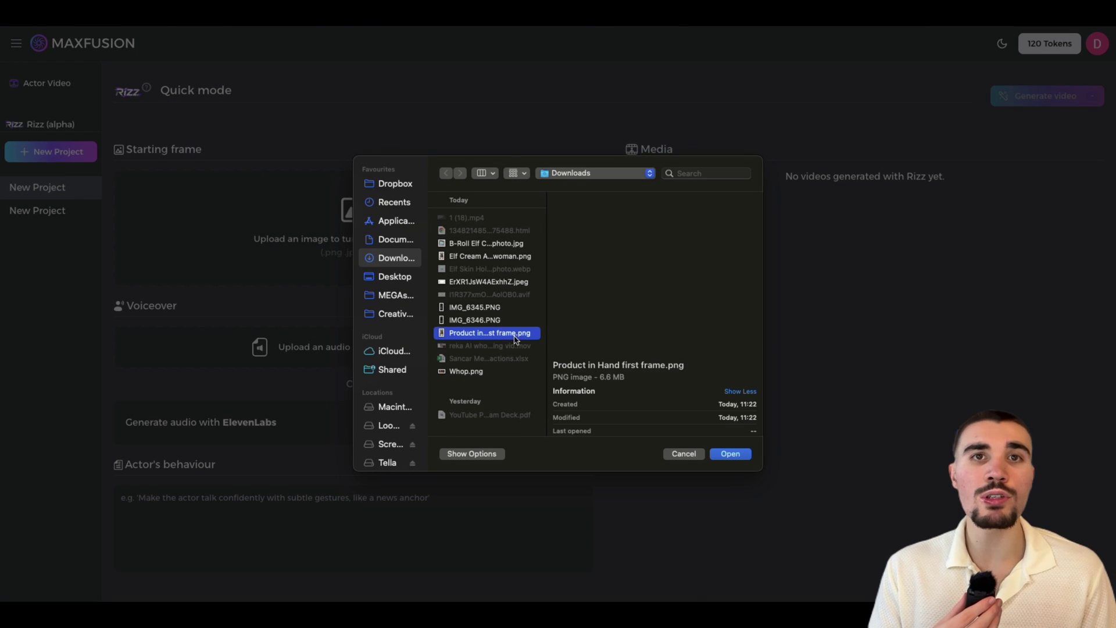
pyautogui.click(730, 453)
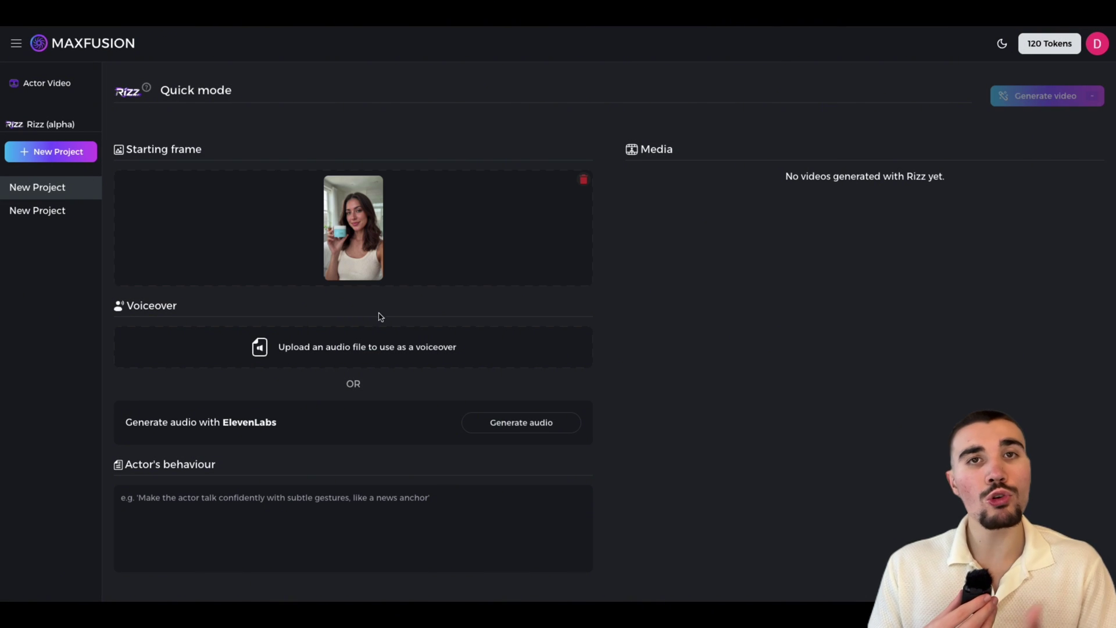
pyautogui.click(492, 429)
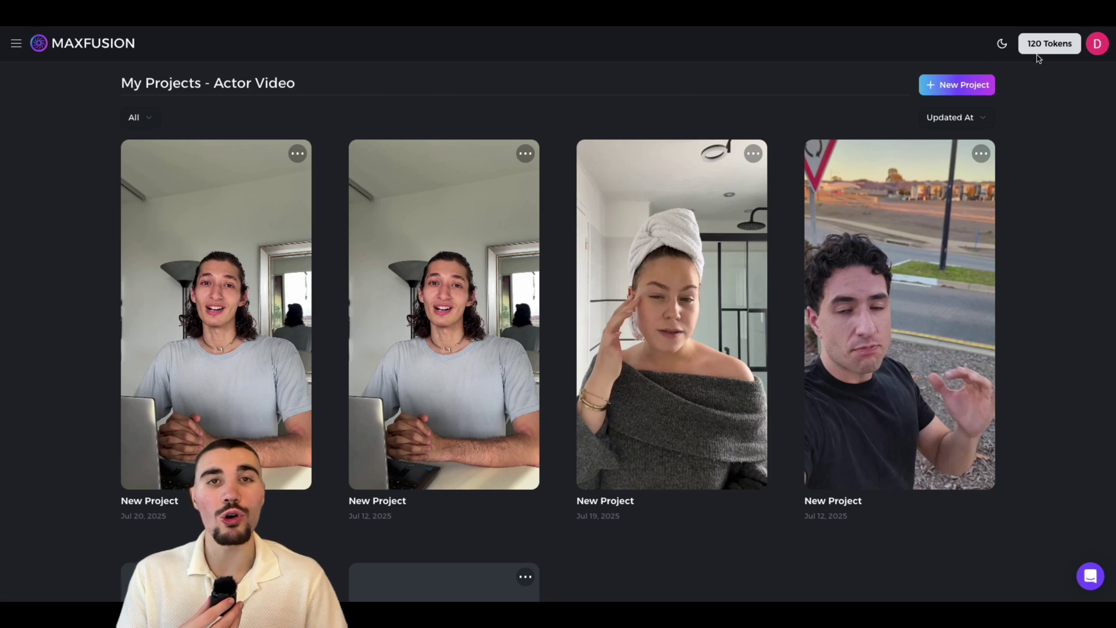
# Paste the ElevenLabs API key into Maxfusion's Integrations settings and connect the account.
pyautogui.click(1098, 44)
pyautogui.click(1069, 68)
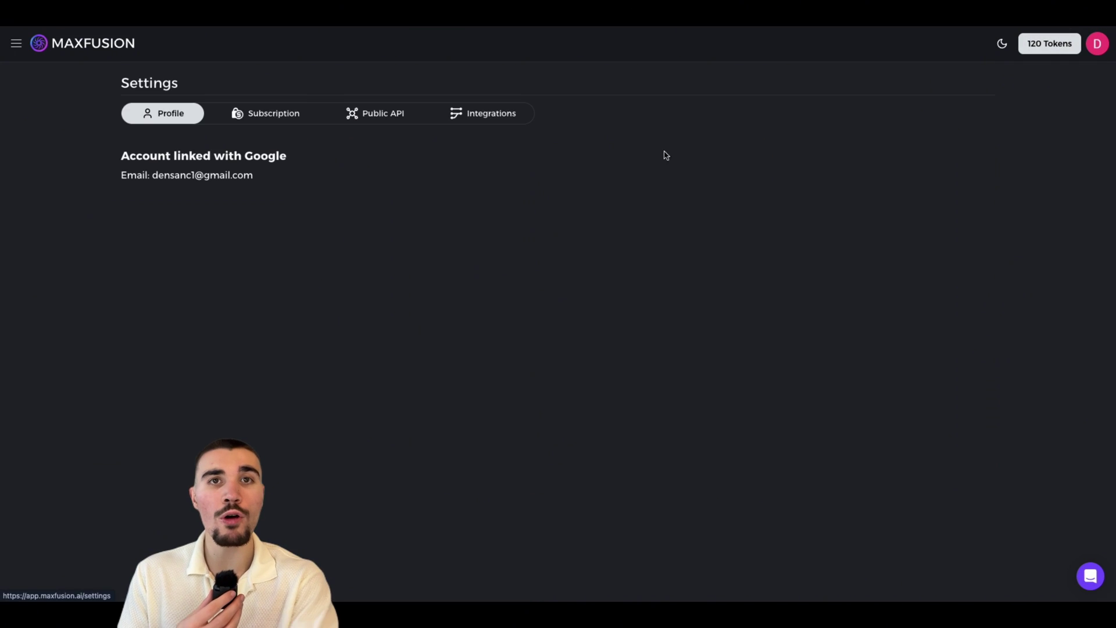
pyautogui.click(481, 119)
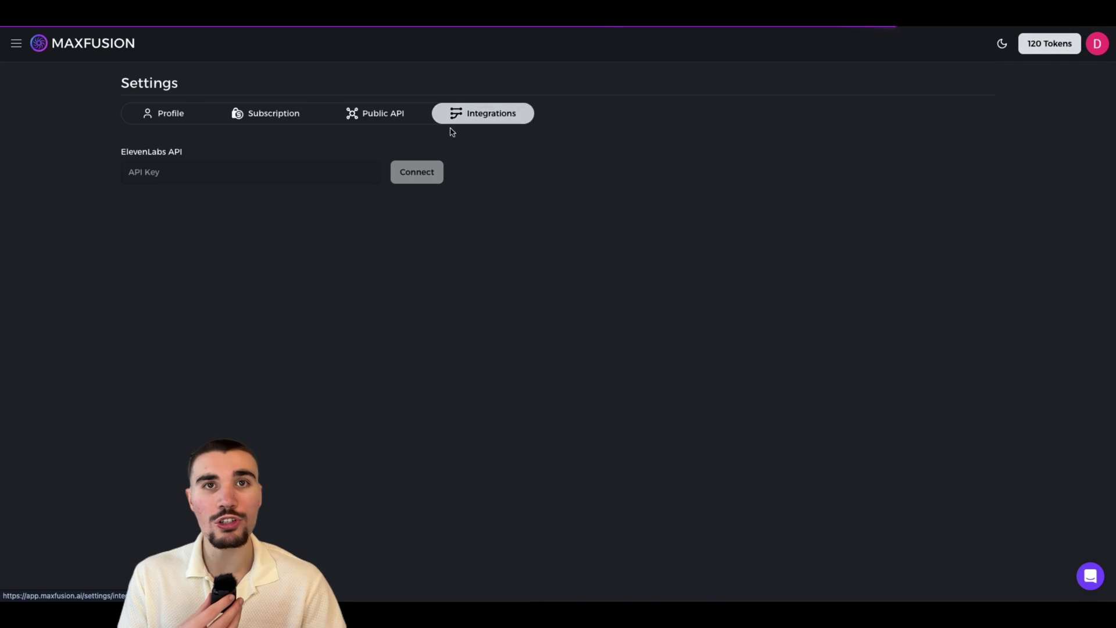
pyautogui.click(302, 171)
pyautogui.hotkey('ctrl', 'v')
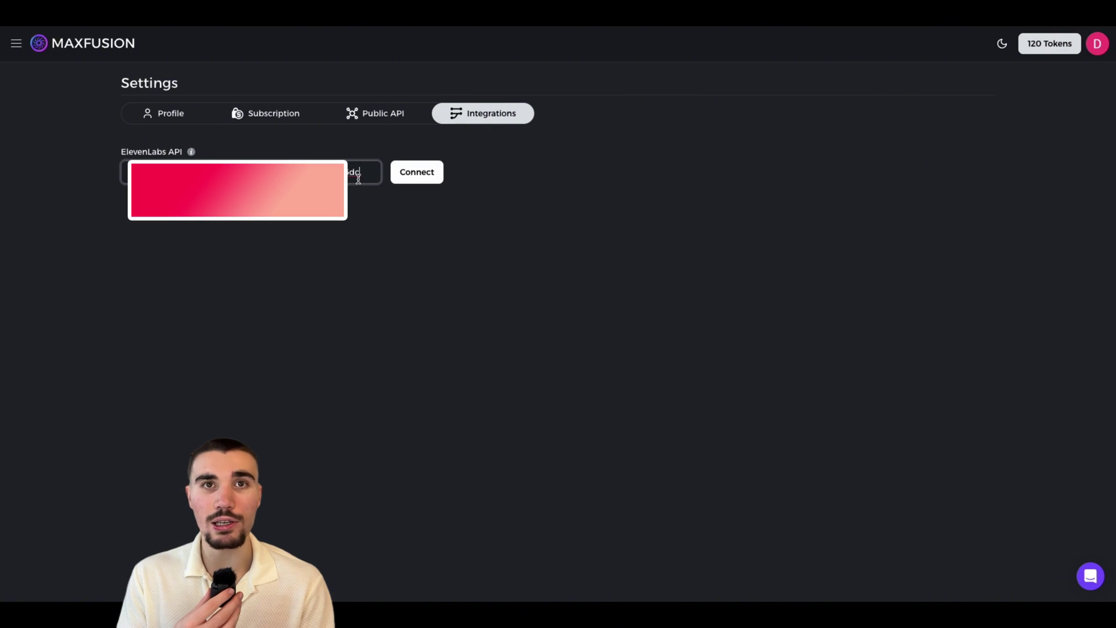
pyautogui.click(416, 182)
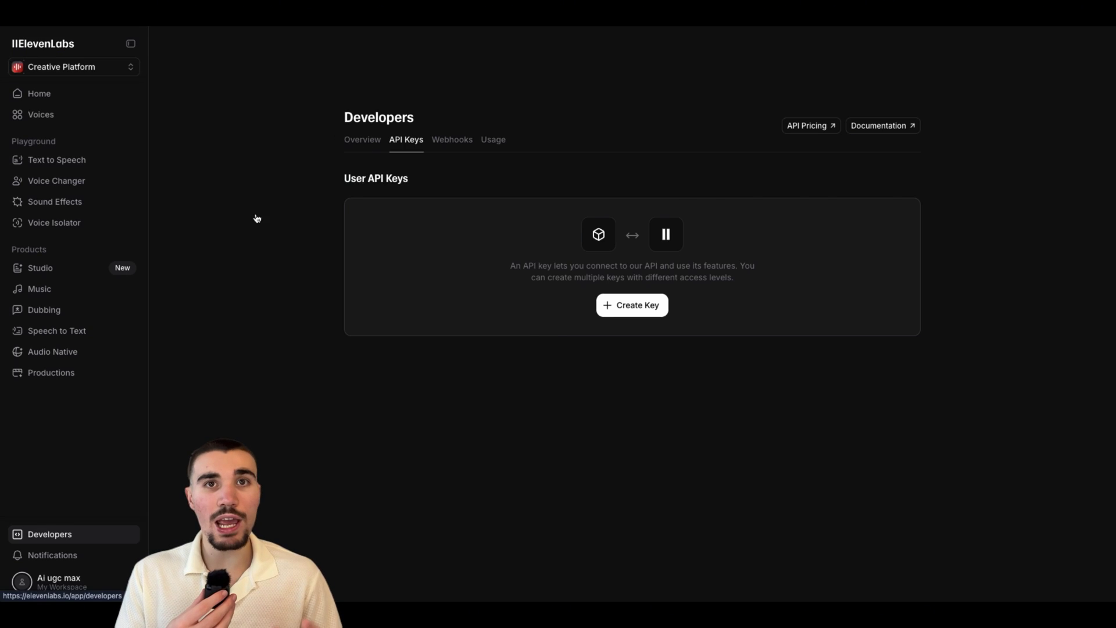
# Create a new API key under ElevenLabs Developers > API Keys with the chosen permissions.
pyautogui.click(81, 540)
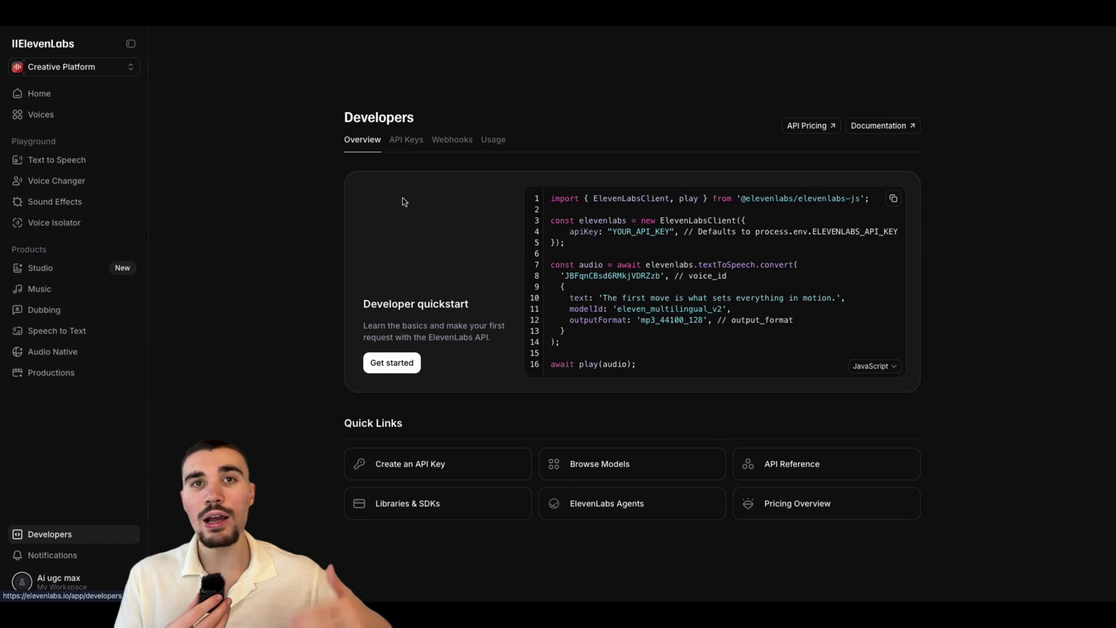
pyautogui.click(407, 141)
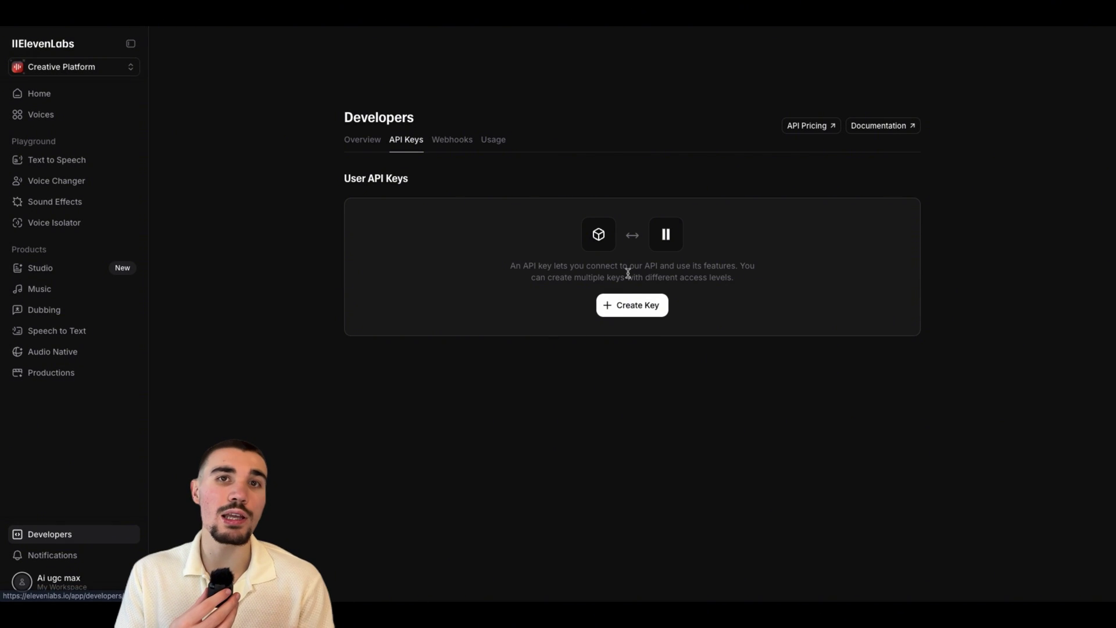
pyautogui.click(633, 306)
pyautogui.scroll(-10, 1080, 541)
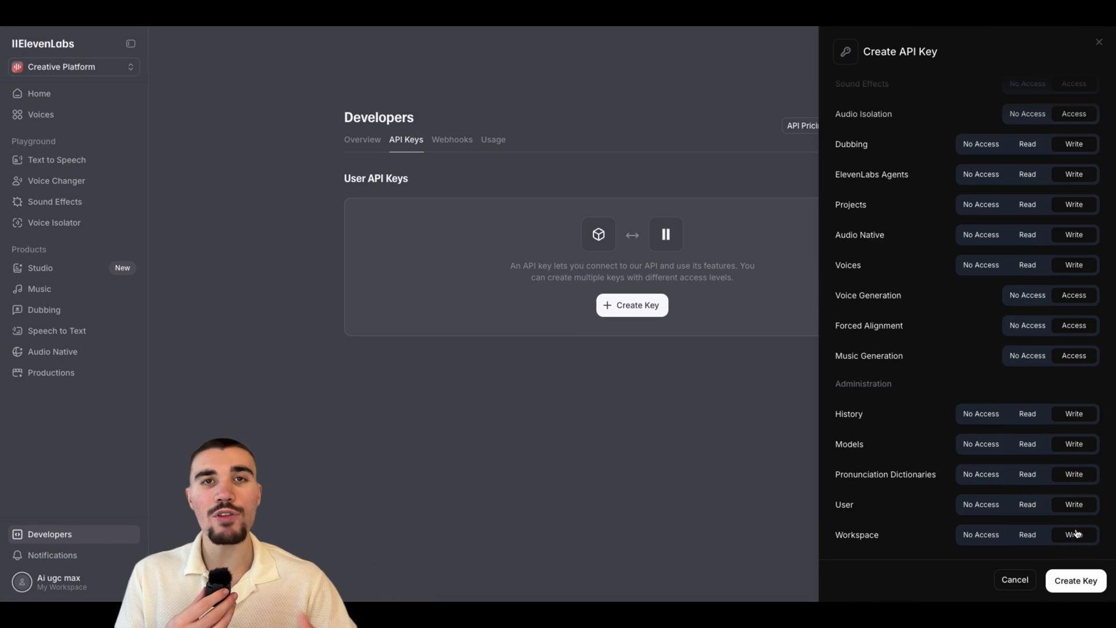
pyautogui.click(1075, 580)
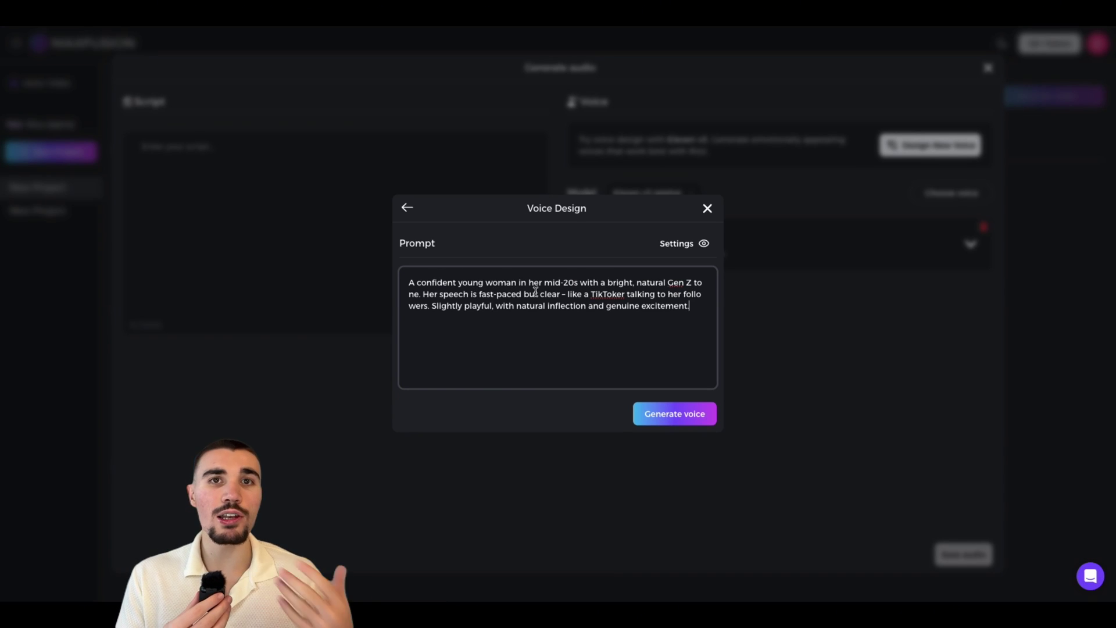
# Generate voices from the Gen Z woman description, preview and select Voice 3, then name it.
pyautogui.click(675, 416)
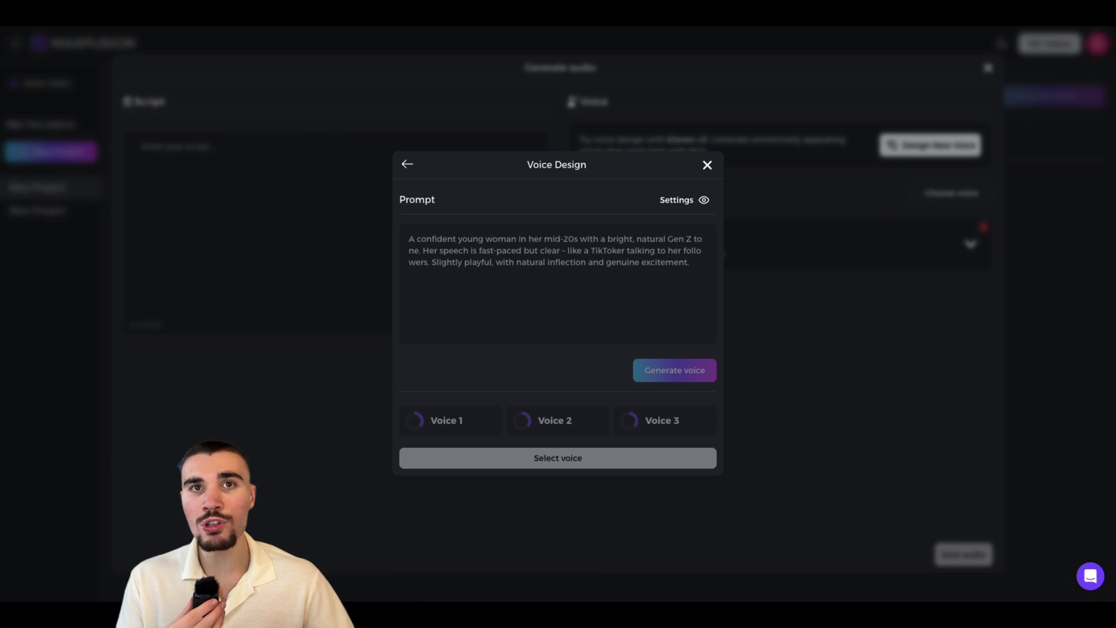
pyautogui.click(631, 421)
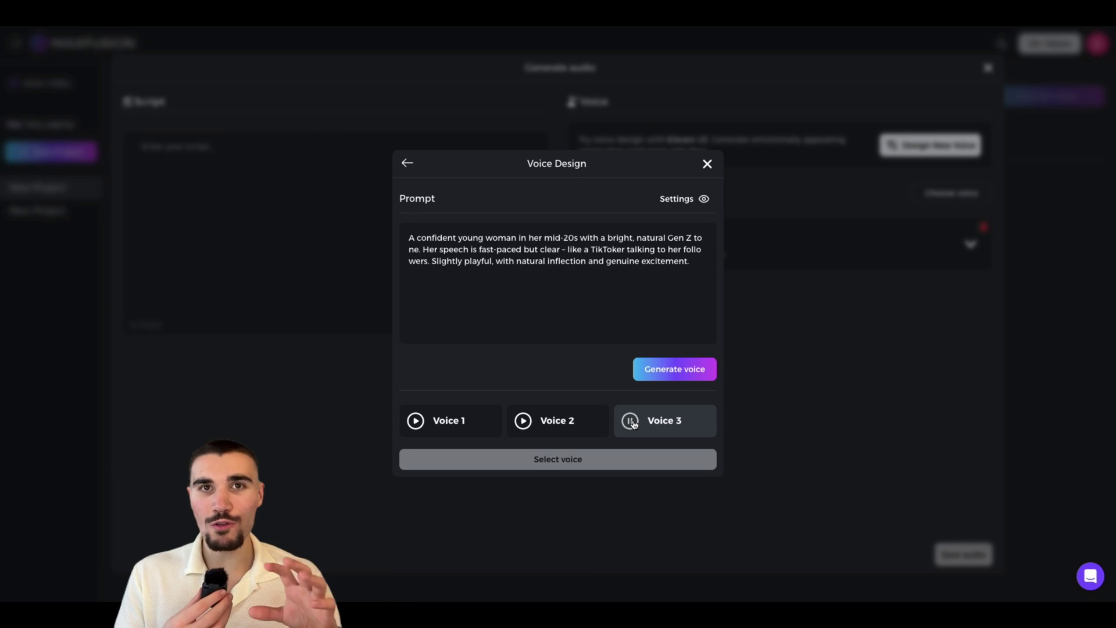
pyautogui.click(636, 459)
pyautogui.click(514, 199)
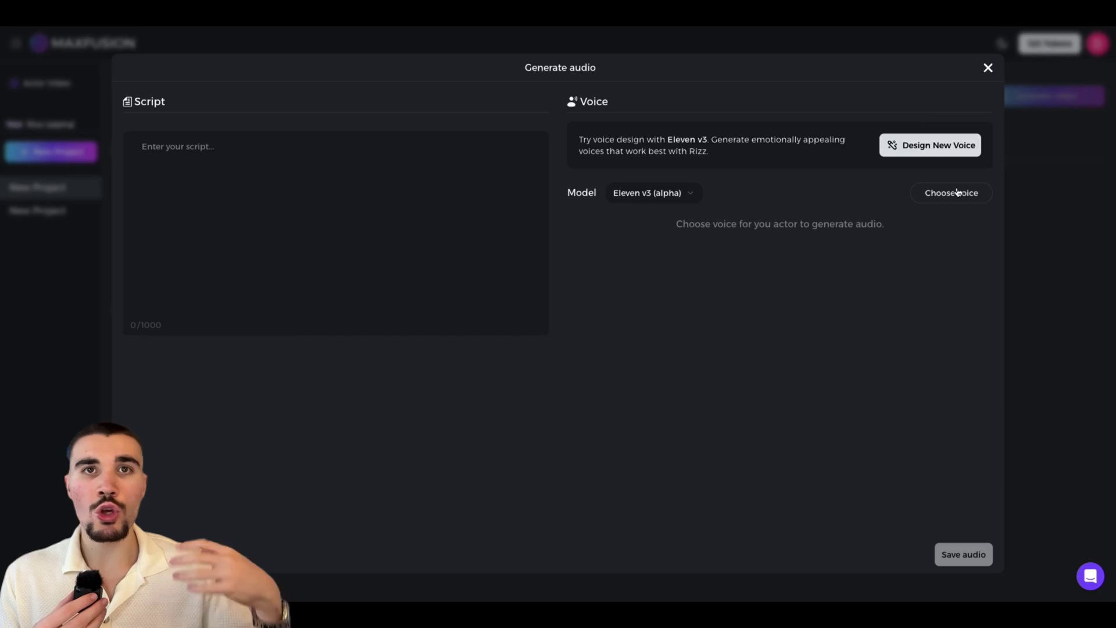
# Choose and save the Natural gen Z lady ElevenLabs voice for the script.
pyautogui.click(957, 192)
pyautogui.click(797, 128)
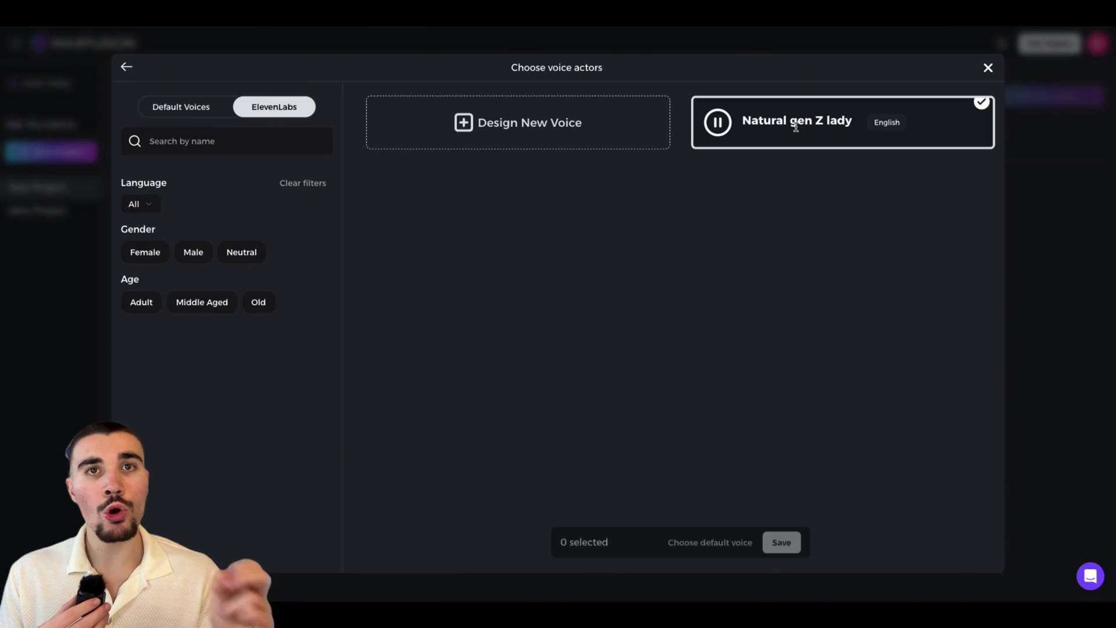
pyautogui.click(796, 128)
pyautogui.click(782, 542)
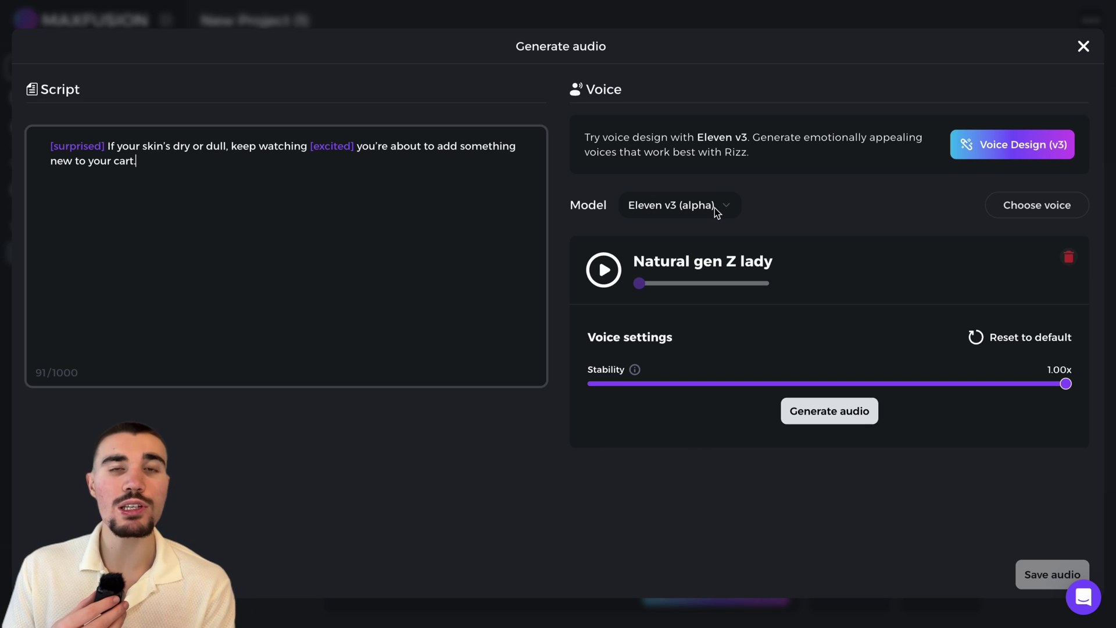
# Keep Eleven v3 (alpha) with Stability 1.00x and generate the five-second voiceover.
pyautogui.click(717, 208)
pyautogui.click(717, 208)
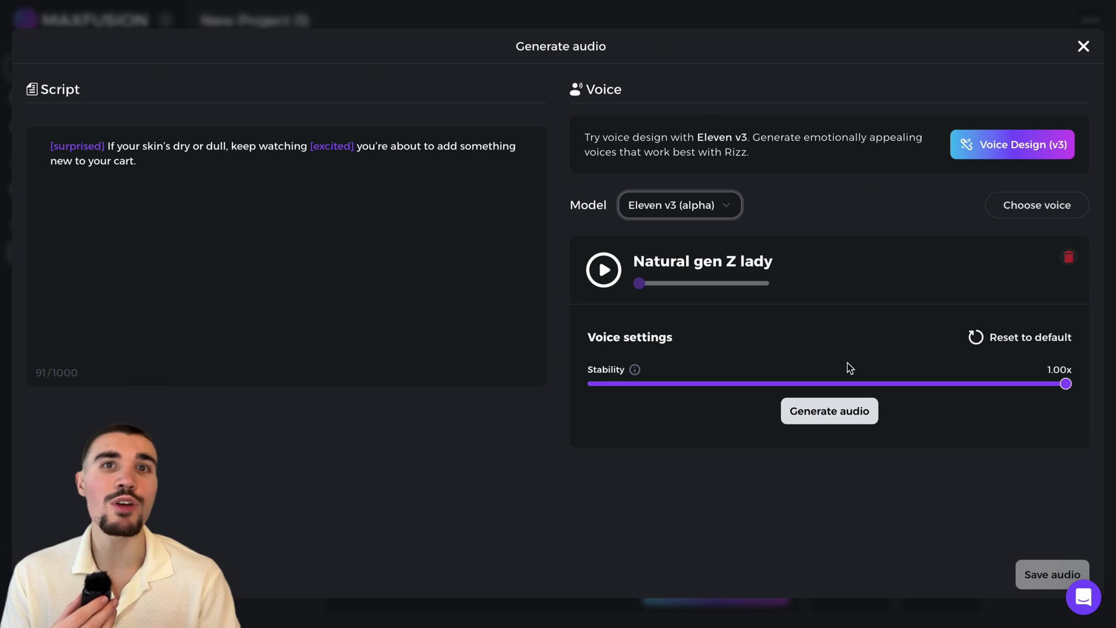
pyautogui.moveTo(1066, 384); pyautogui.dragTo(1040, 386)
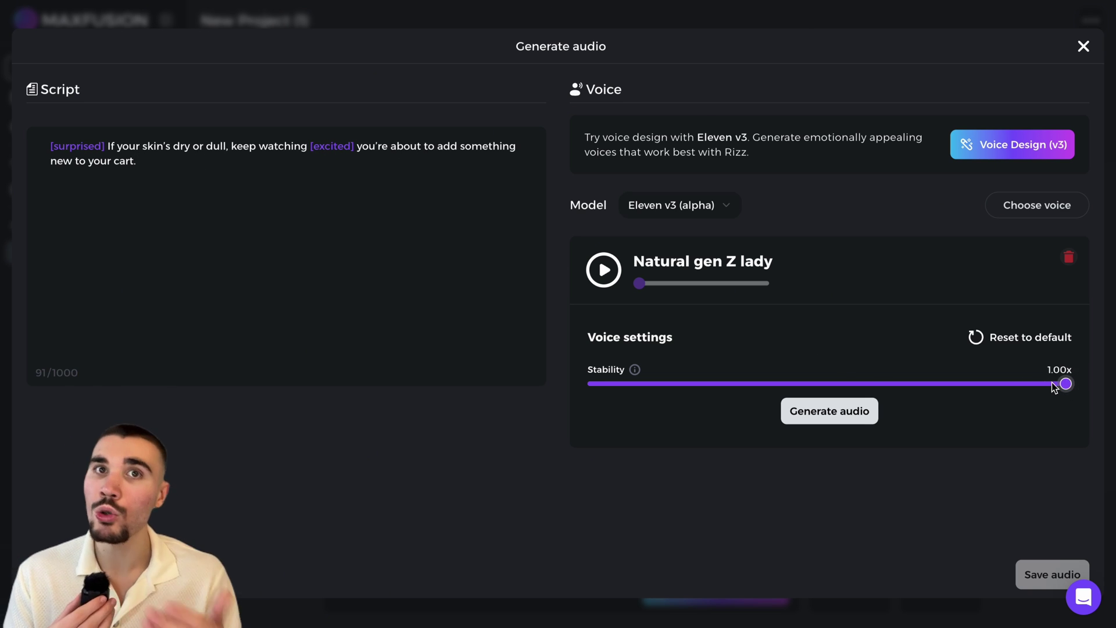
pyautogui.click(1024, 386)
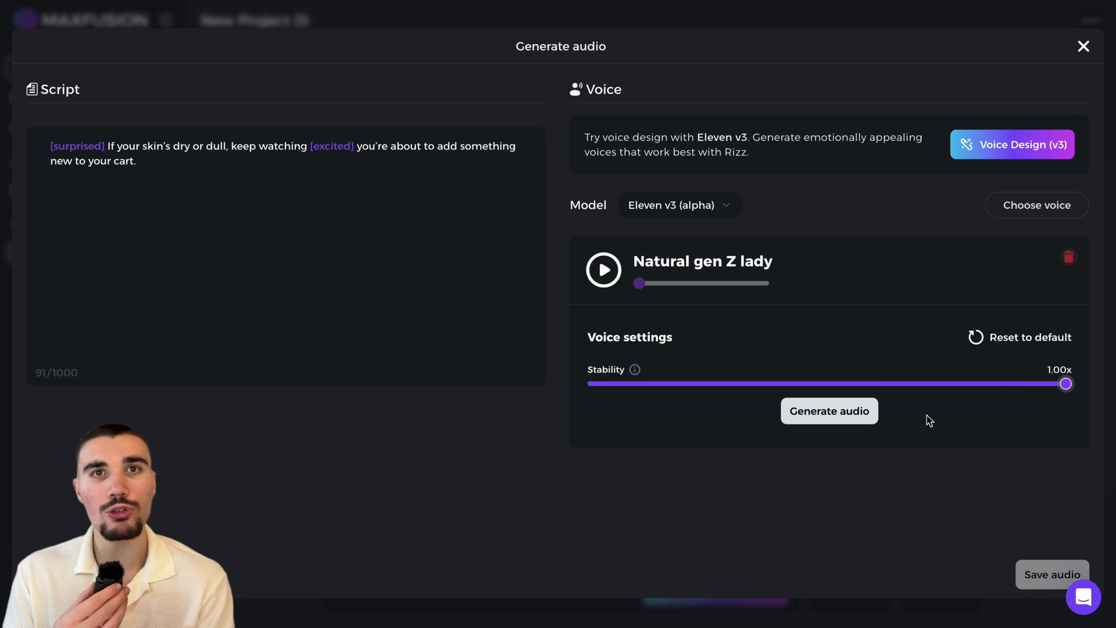
pyautogui.click(852, 415)
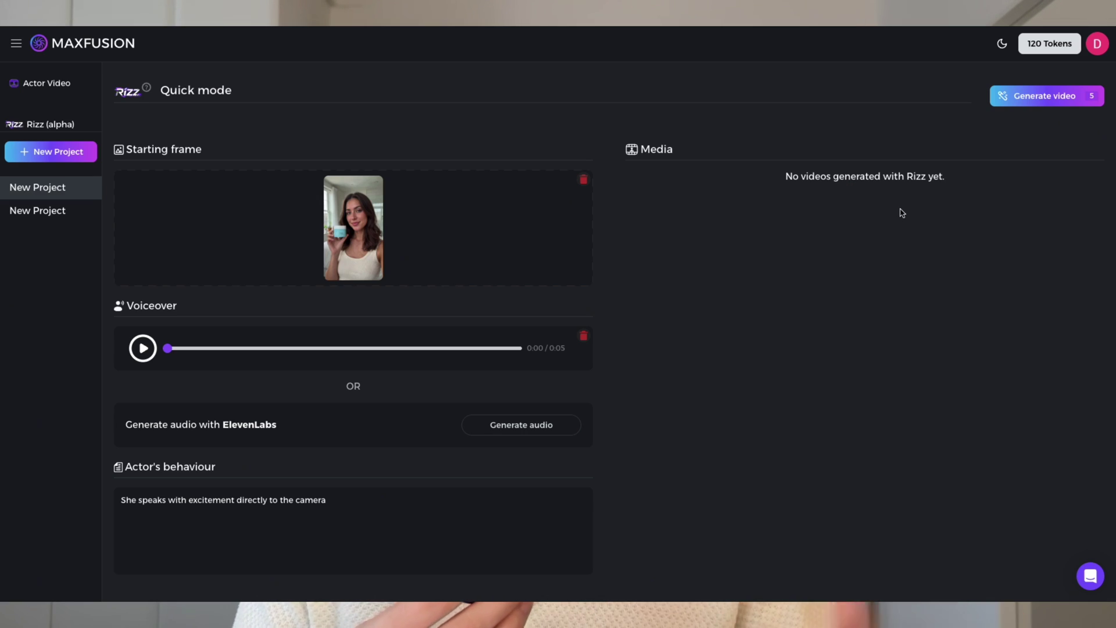
# Generate the actor video, confirming rights to the image and audio for 5 tokens.
pyautogui.click(1020, 102)
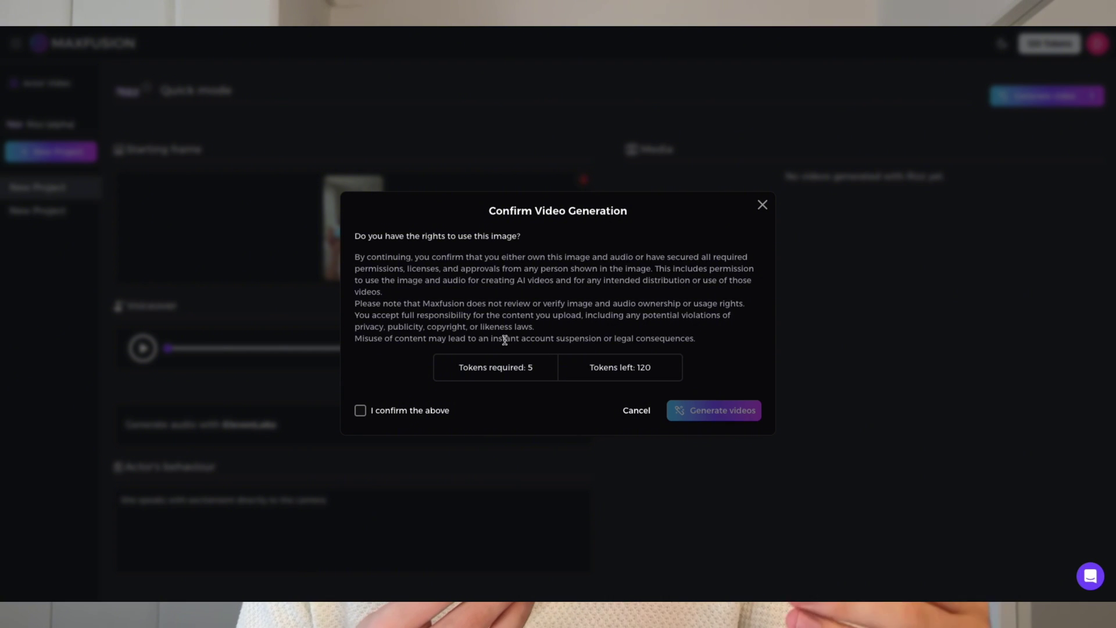
pyautogui.click(361, 411)
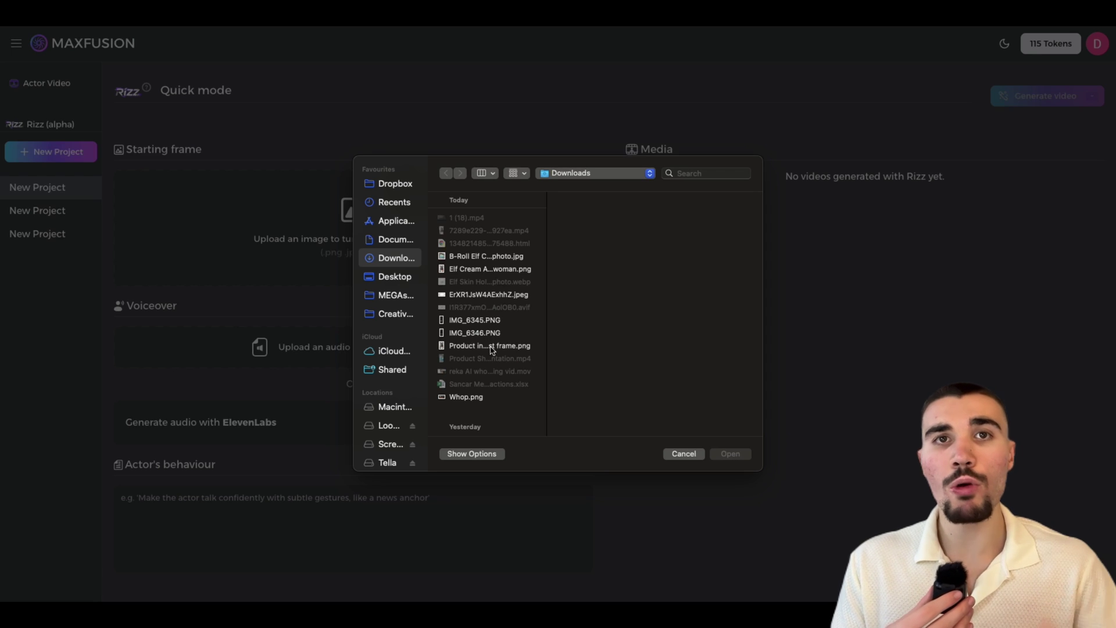
# Upload the product PNG as the starting frame and save ElevenLabs' Natural gen Z lady as the audio voice.
pyautogui.click(492, 348)
pyautogui.click(731, 454)
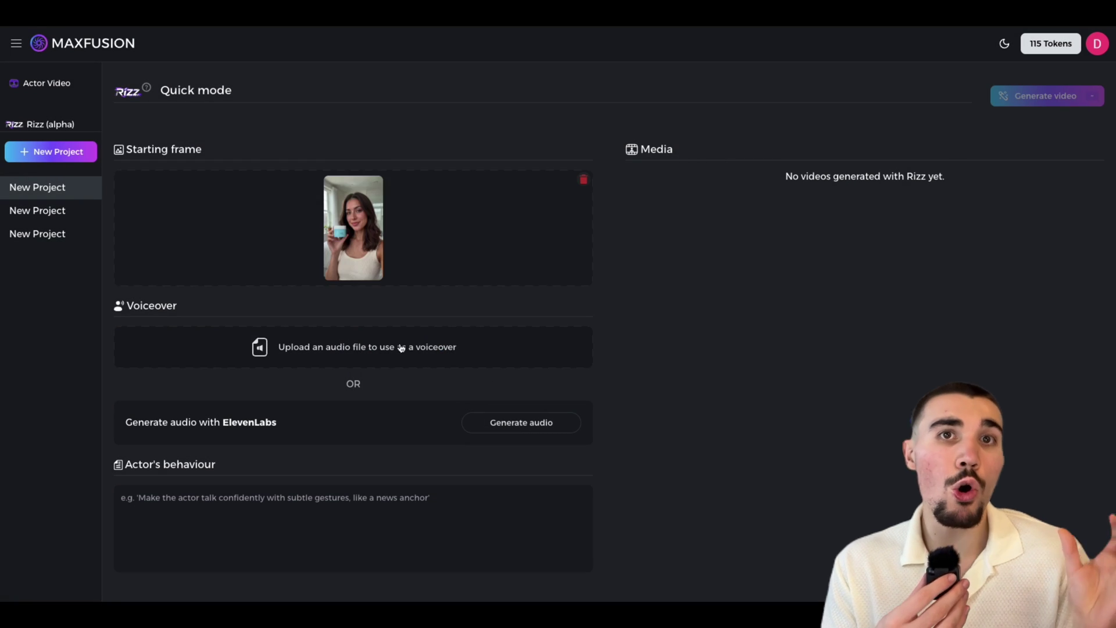
pyautogui.click(521, 422)
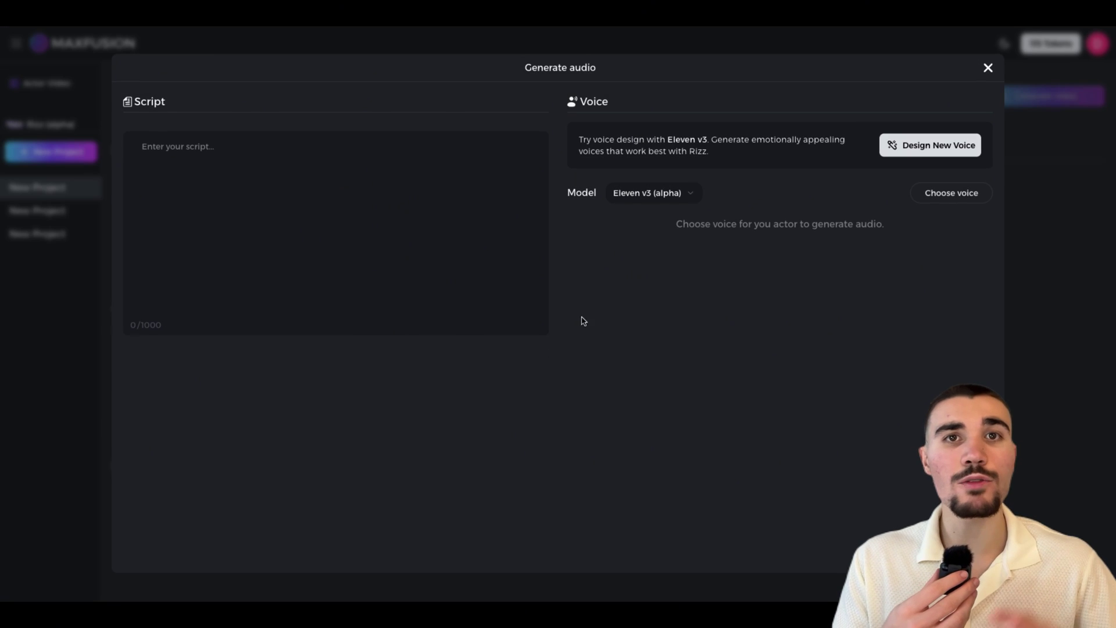
pyautogui.click(925, 192)
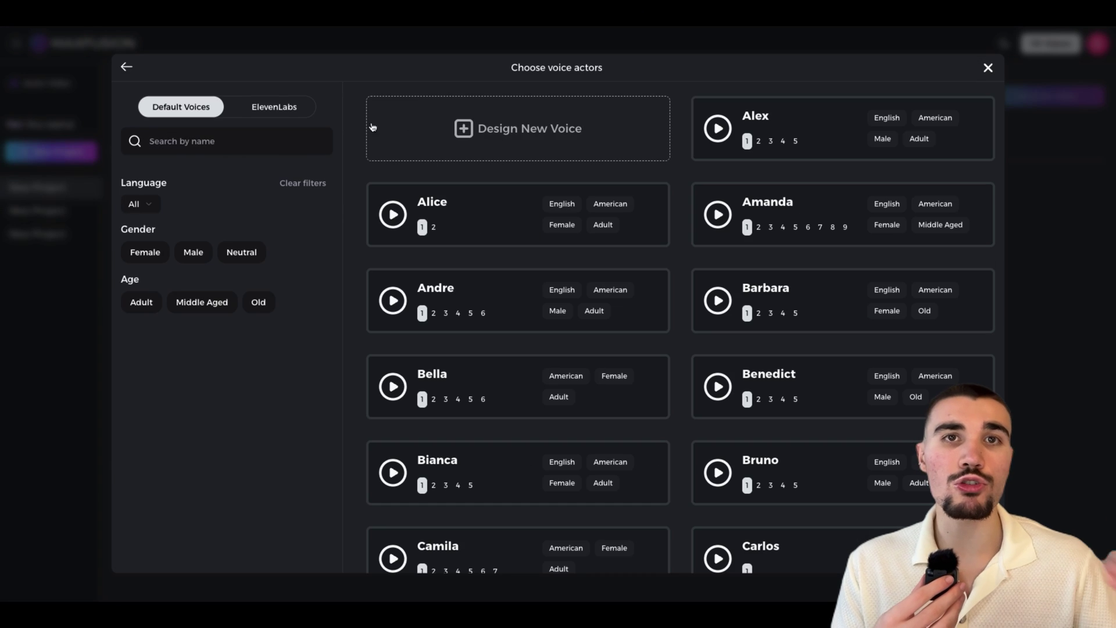
pyautogui.click(291, 106)
pyautogui.click(766, 144)
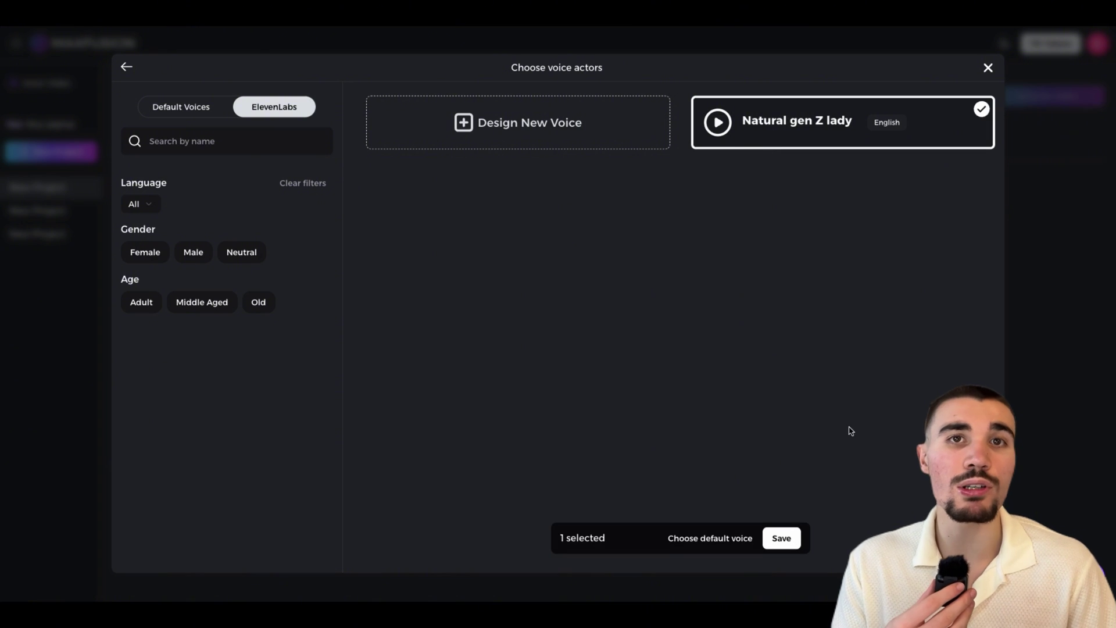
pyautogui.click(781, 536)
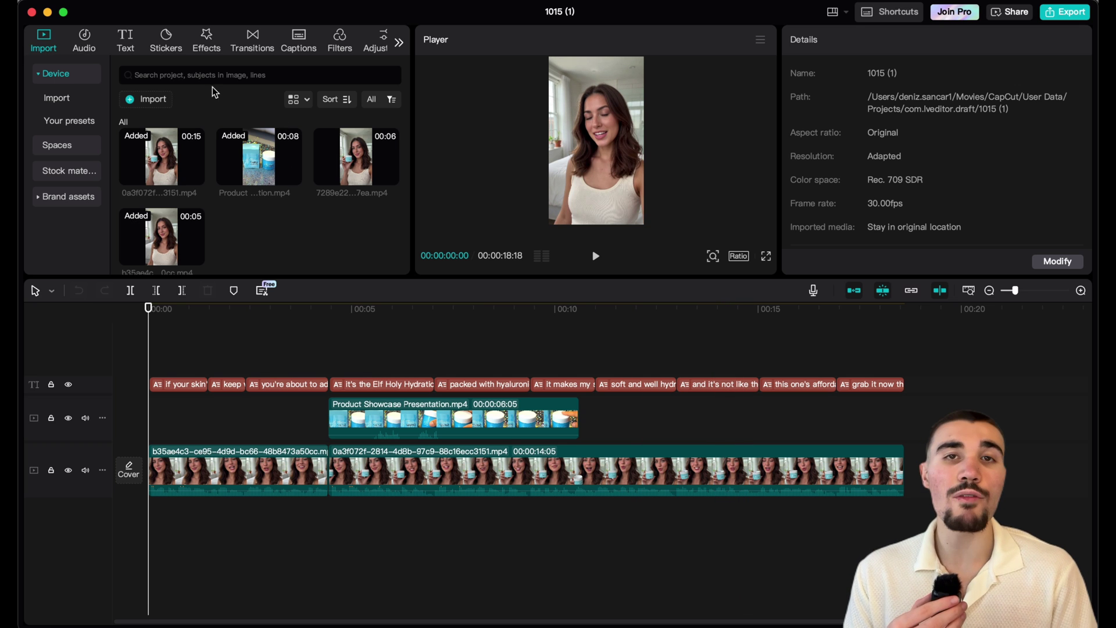
# Switch the top media panel to the Text tools.
pyautogui.click(125, 41)
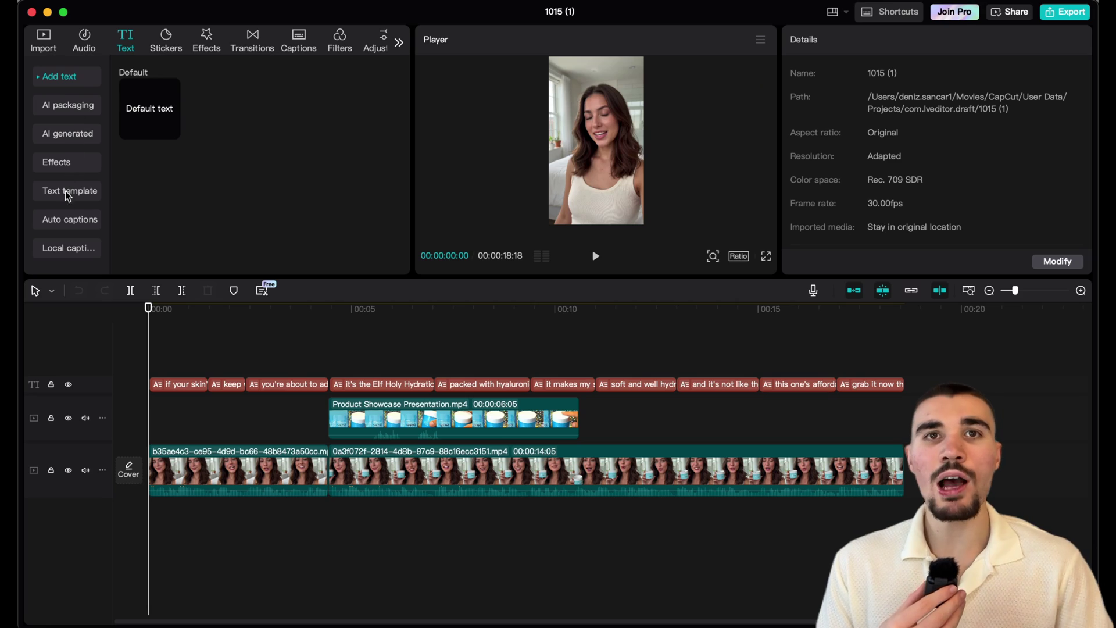
# Go to Captions and choose Auto captions.
pyautogui.click(72, 219)
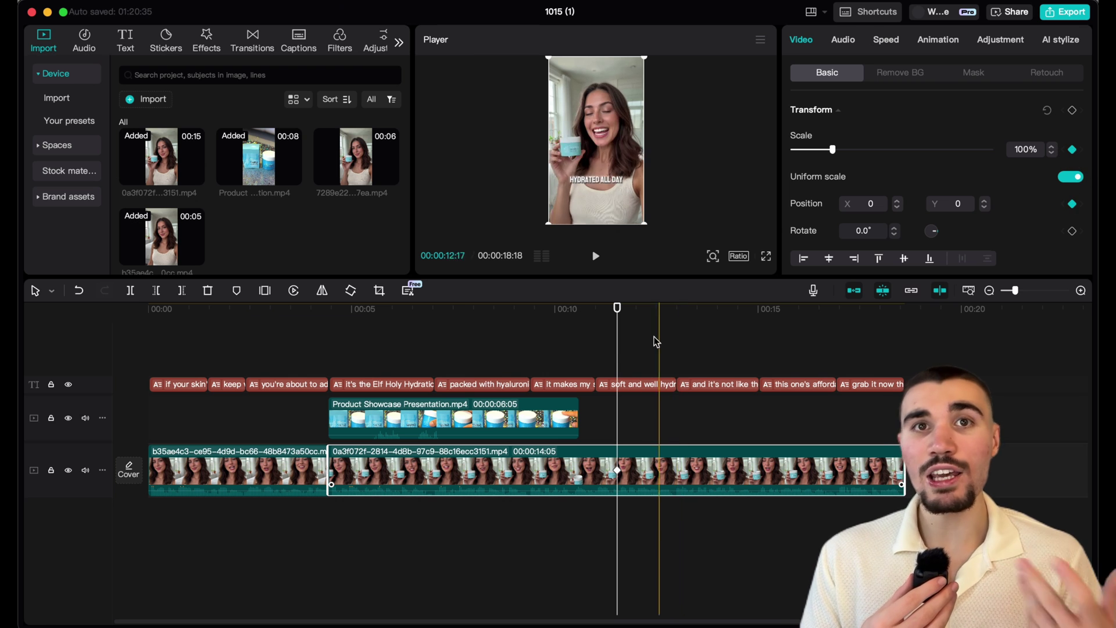
# Keyframe the second actor clip's Scale from 100% up to 142% at 00:00:13:21.
pyautogui.click(663, 355)
pyautogui.click(706, 450)
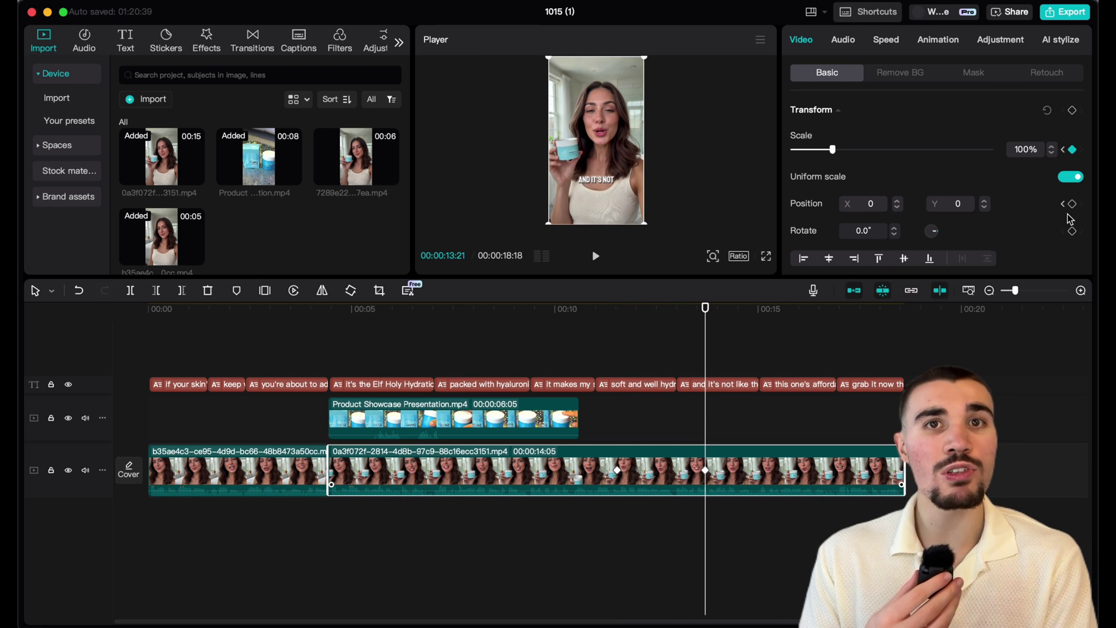
pyautogui.moveTo(835, 150); pyautogui.dragTo(849, 151)
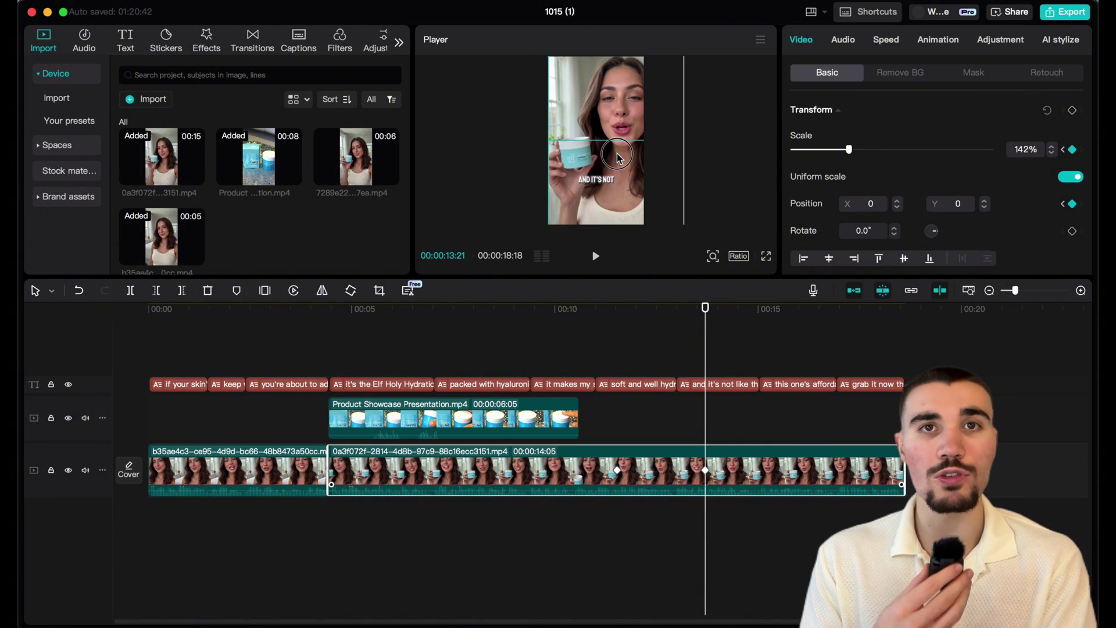